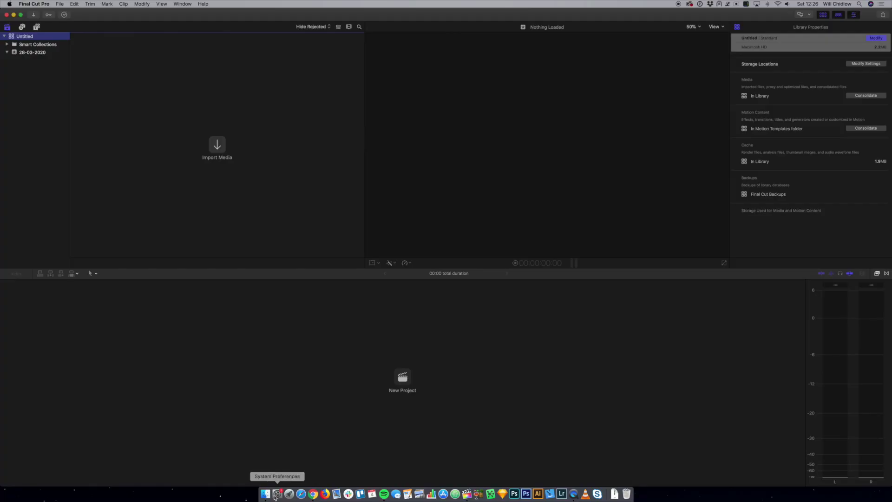
# Step: In Finder, browse to the home folder's Movies folder containing the Untitled library
pyautogui.click(265, 494)
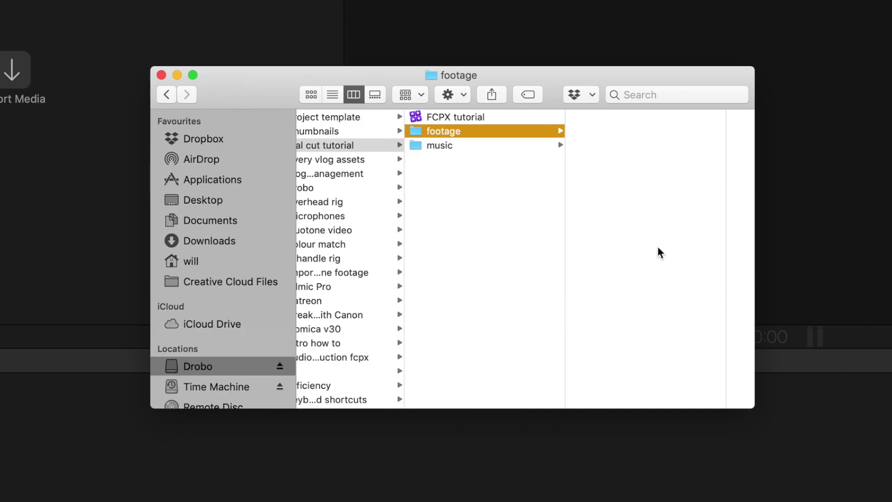
pyautogui.click(190, 262)
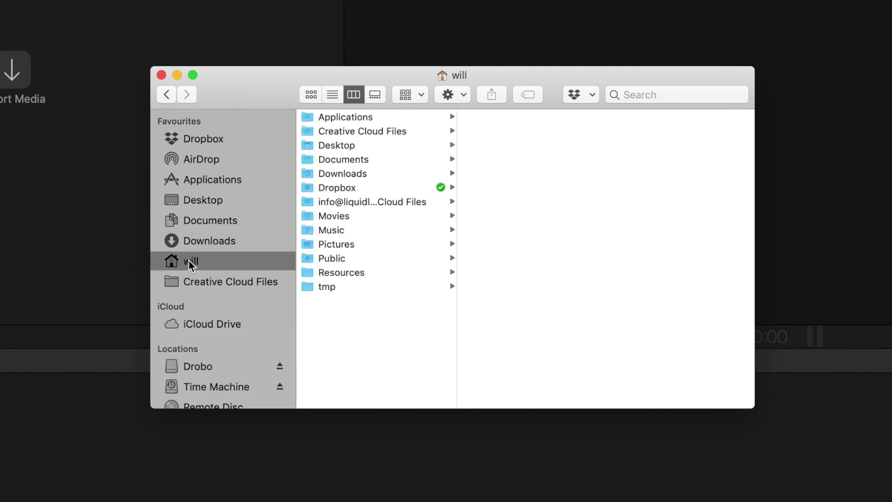
pyautogui.click(338, 219)
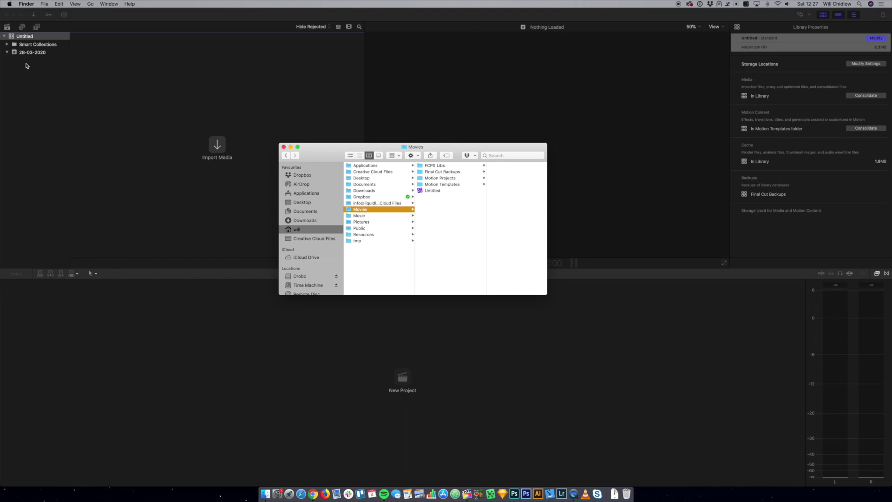
# Step: Back in Final Cut Pro, close the Untitled library
pyautogui.click(127, 34)
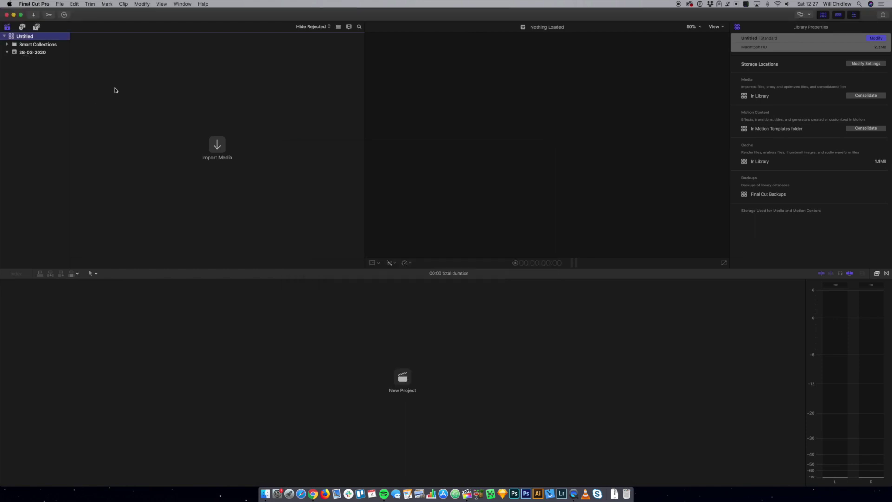
pyautogui.rightClick(27, 38)
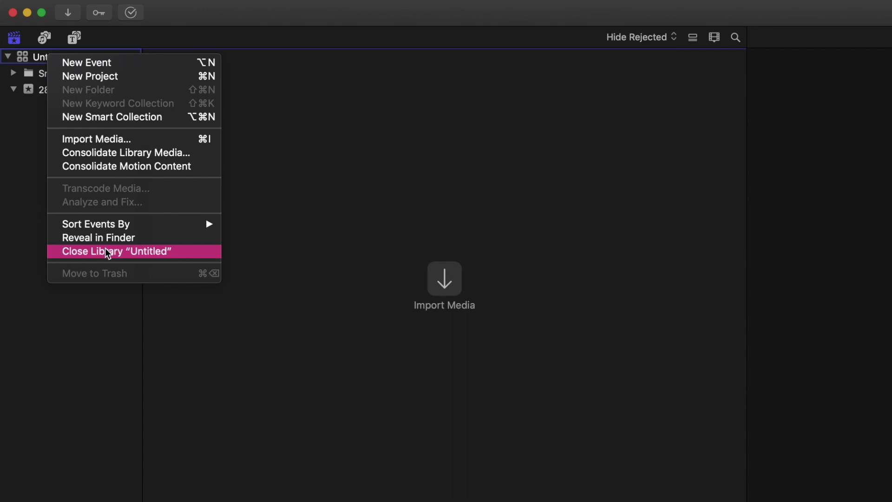
pyautogui.click(118, 252)
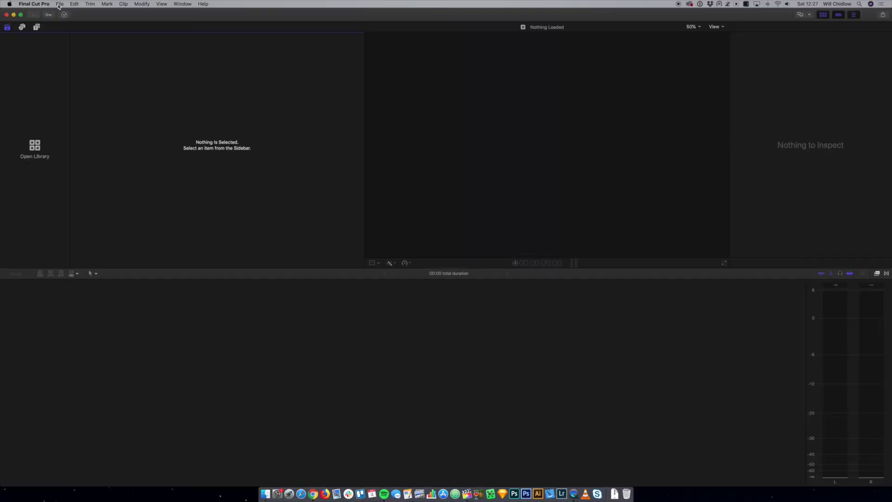
# Step: Create a new library named 'test library' via File > New > Library and save it
pyautogui.click(59, 4)
pyautogui.moveTo(65, 12)
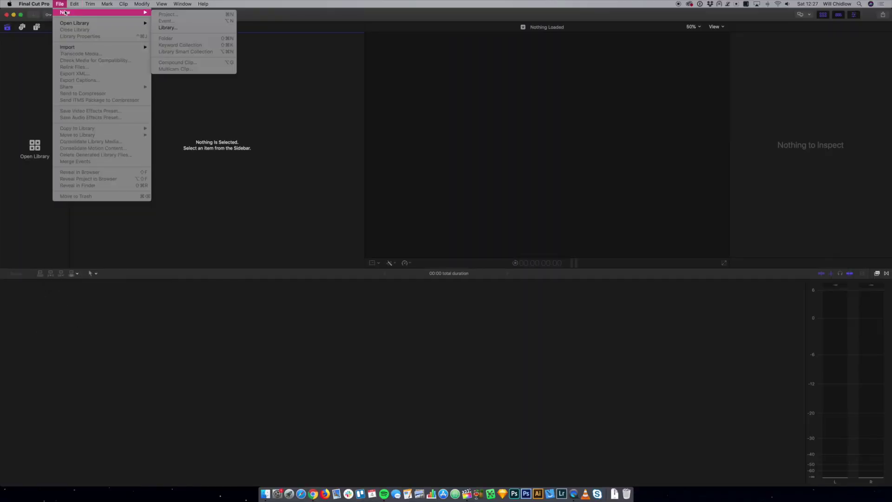
pyautogui.click(168, 27)
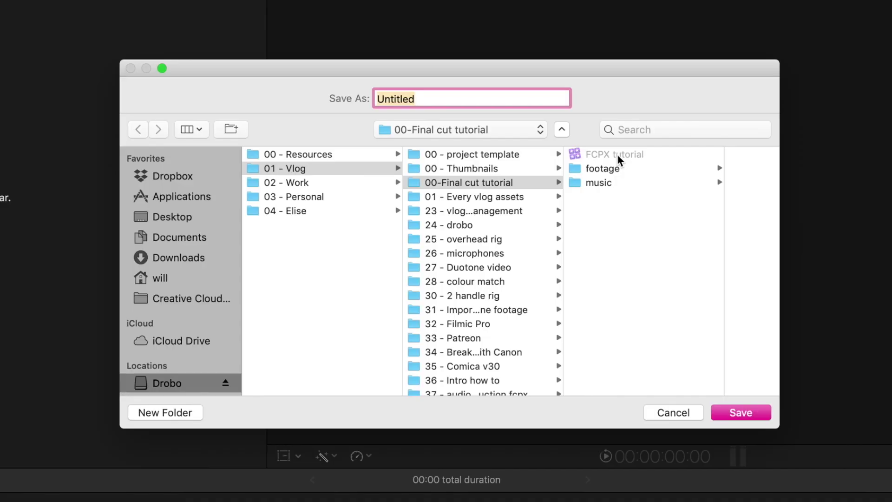
pyautogui.write('test library')
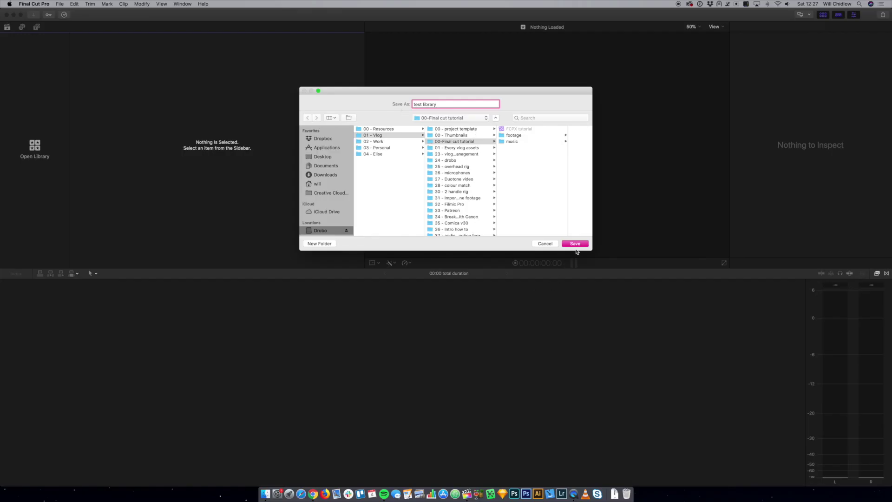
pyautogui.click(575, 243)
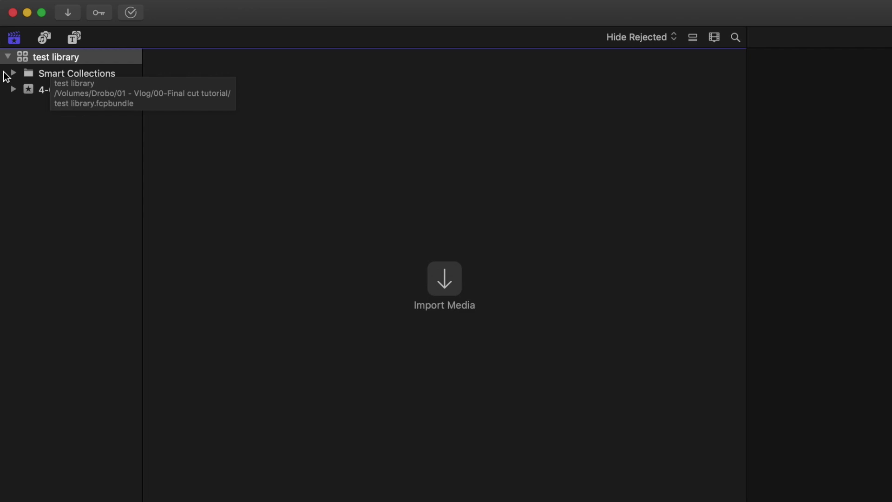
# Step: Select the 4-04-2020 event in test library's Libraries sidebar
pyautogui.click(63, 90)
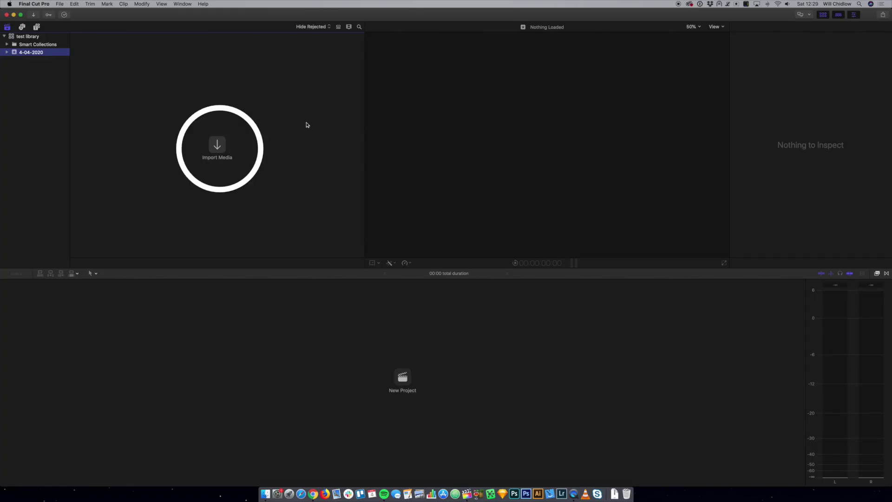
pyautogui.click(223, 148)
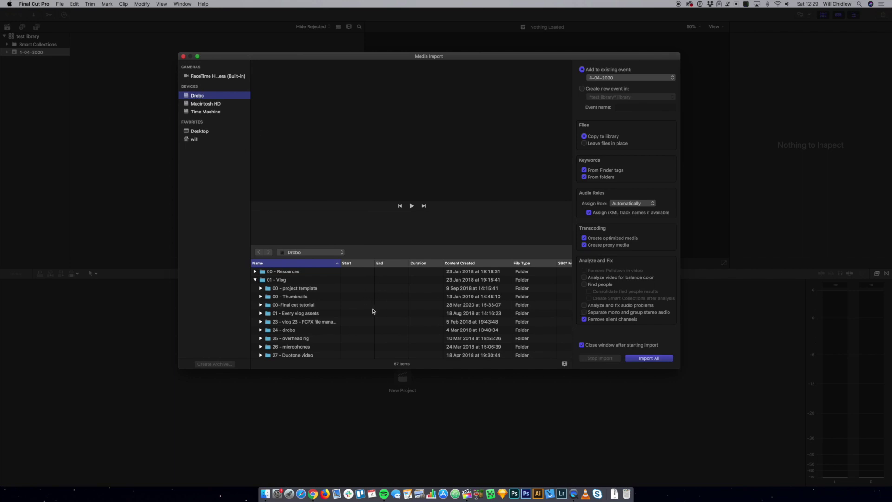
pyautogui.scroll(-5, 373, 311)
pyautogui.scroll(-4, 307, 296)
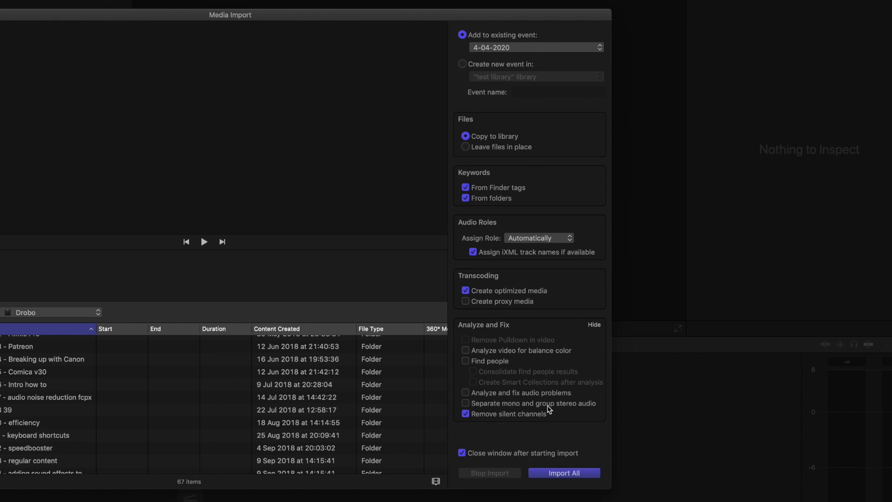
pyautogui.click(562, 473)
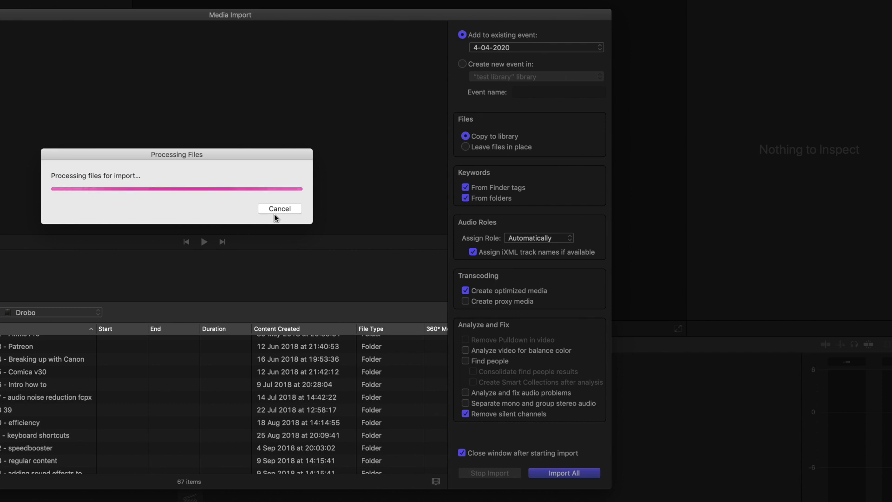
pyautogui.click(275, 211)
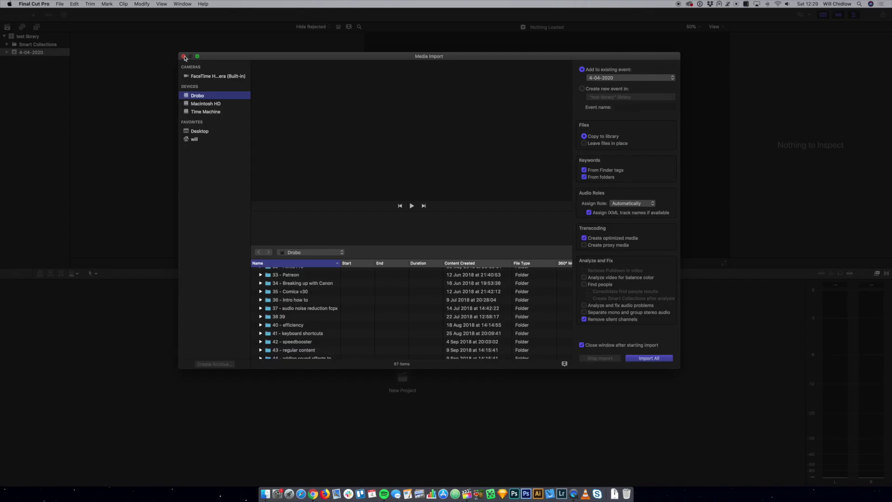
pyautogui.click(183, 57)
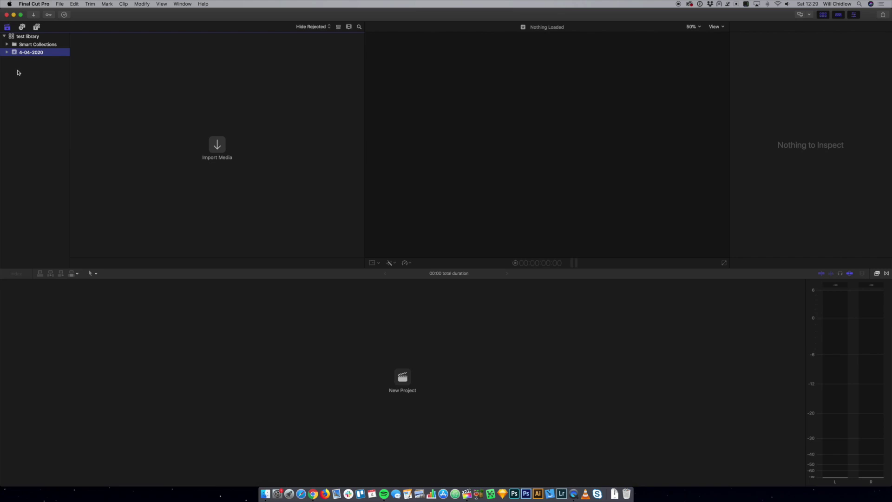
# Step: In Finder, navigate to Drobo > 01 - Vlog > 00-Final cut tutorial
pyautogui.click(265, 494)
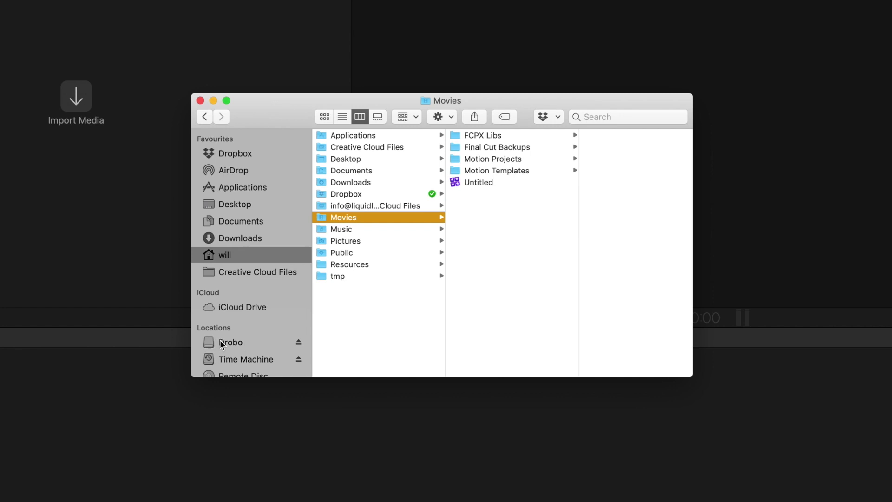
pyautogui.click(226, 343)
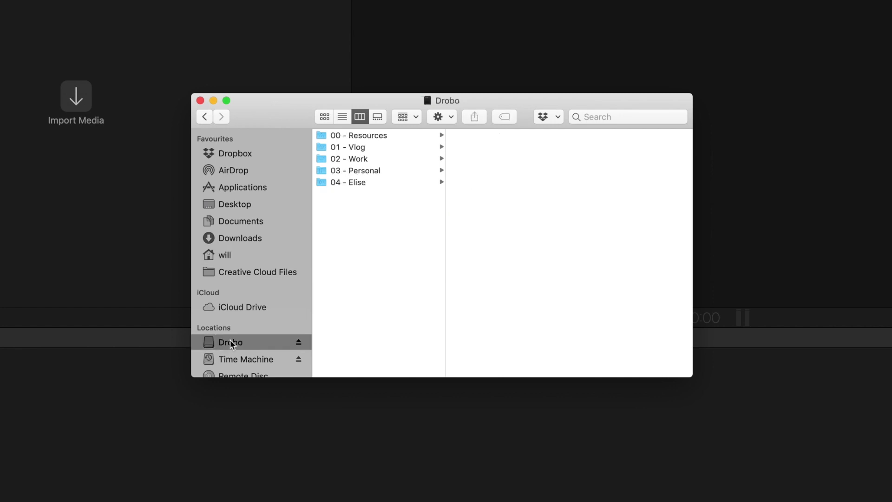
pyautogui.click(357, 148)
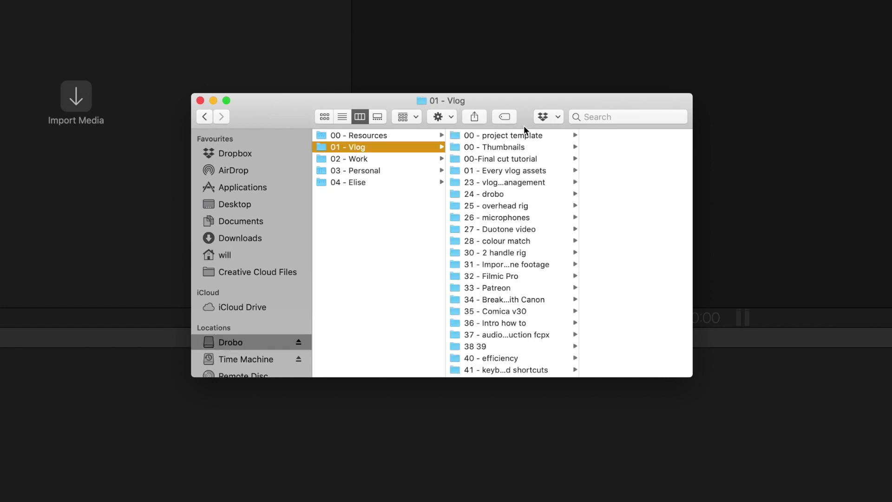
pyautogui.click(508, 158)
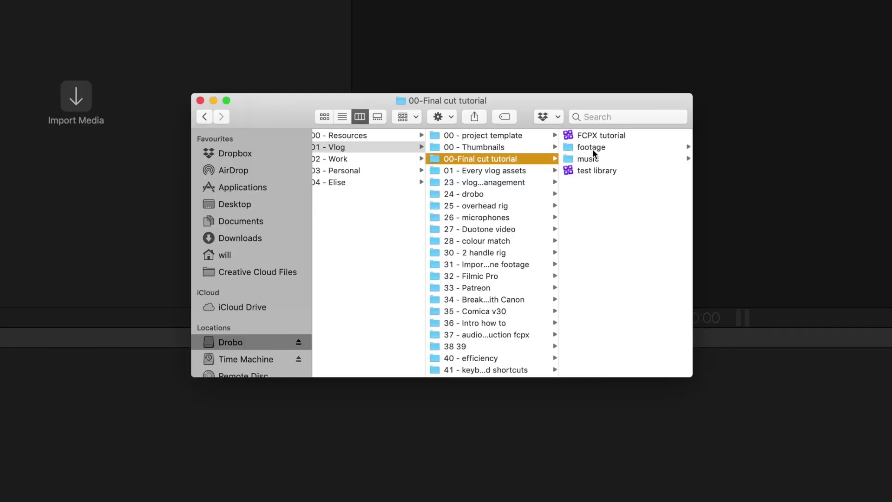
# Step: Drag the footage and music folders onto the 4-04-2020 event
pyautogui.click(591, 147)
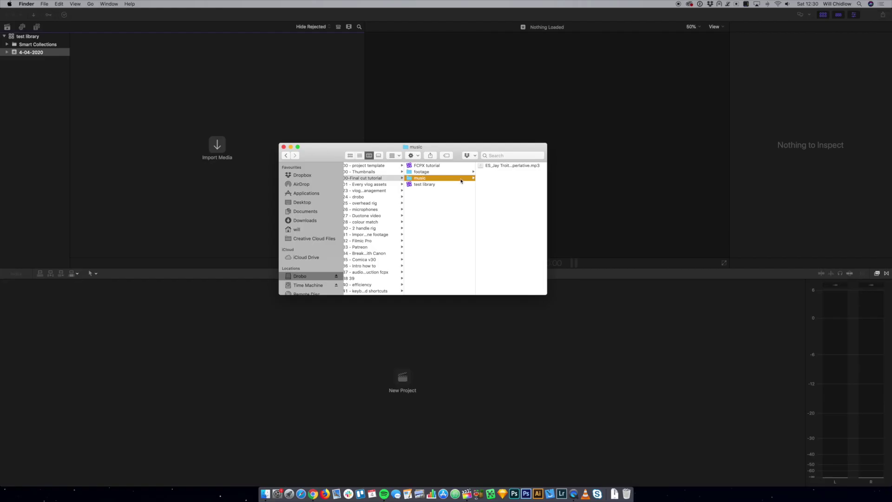
pyautogui.keyDown('shift'); pyautogui.click(422, 172); pyautogui.keyUp('shift')
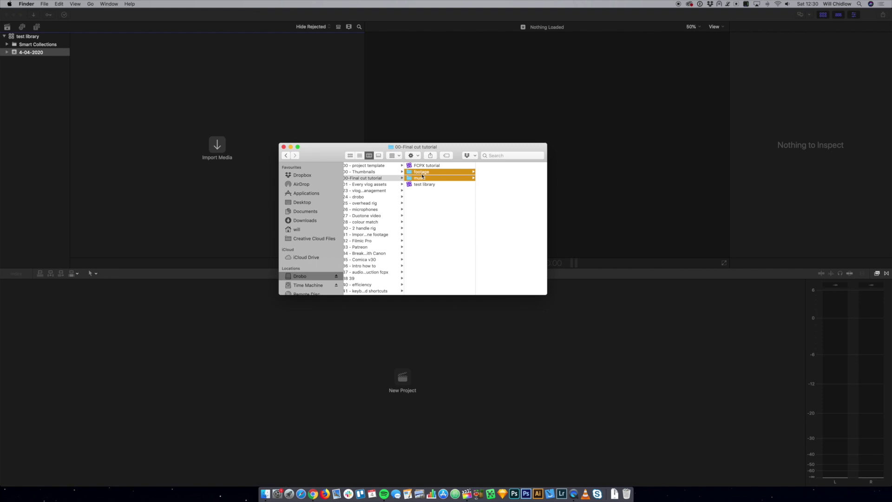
pyautogui.moveTo(426, 175); pyautogui.dragTo(31, 56)
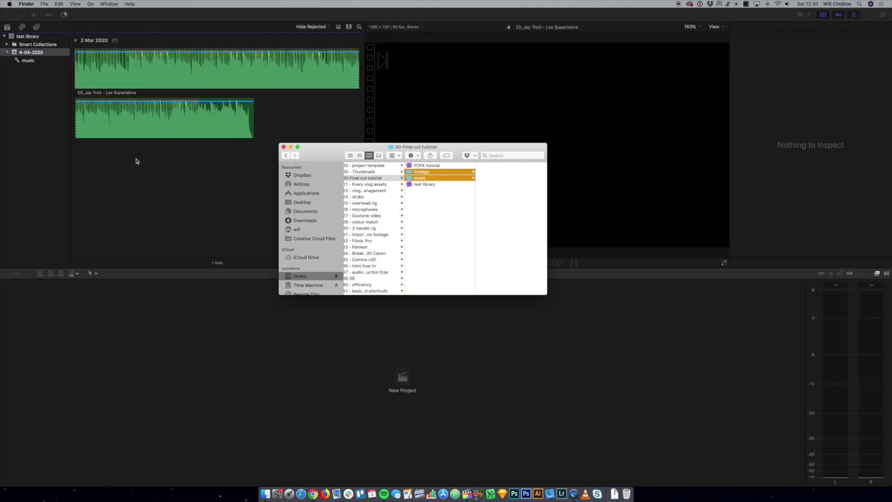
# Step: Show the footage event's clips and start renaming the event, typing 'fo'
pyautogui.click(26, 55)
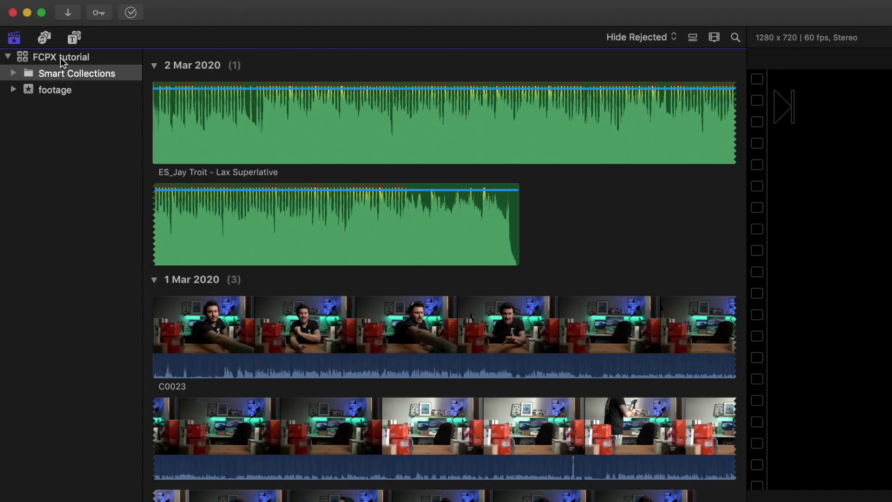
pyautogui.click(49, 89)
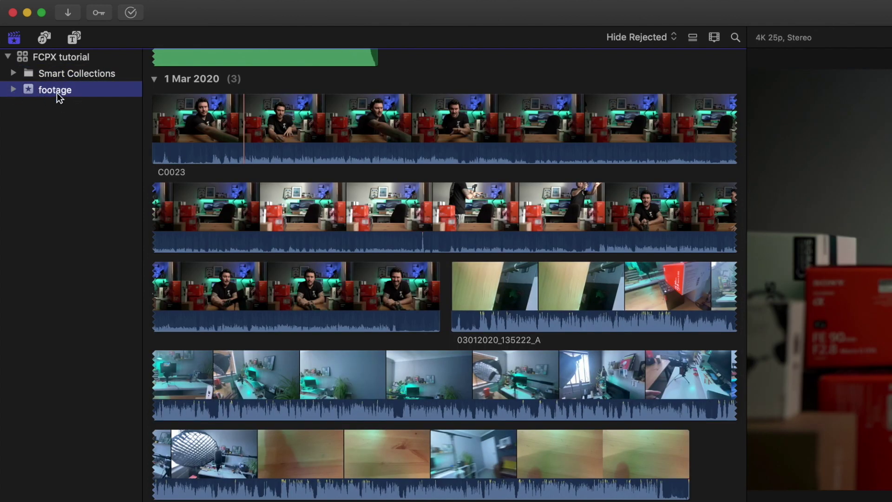
pyautogui.click(56, 93)
pyautogui.write('fo')
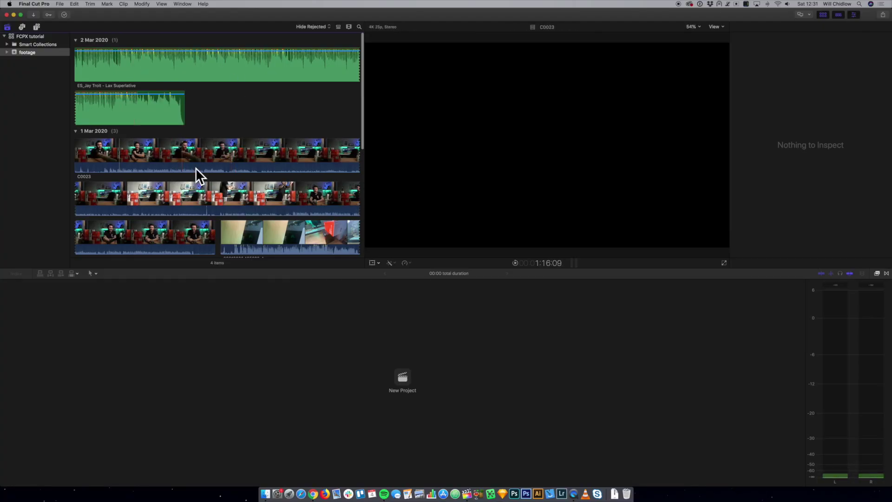
# Step: Select clip C0023 in the event browser to preview it in the viewer
pyautogui.scroll(-5, 195, 138)
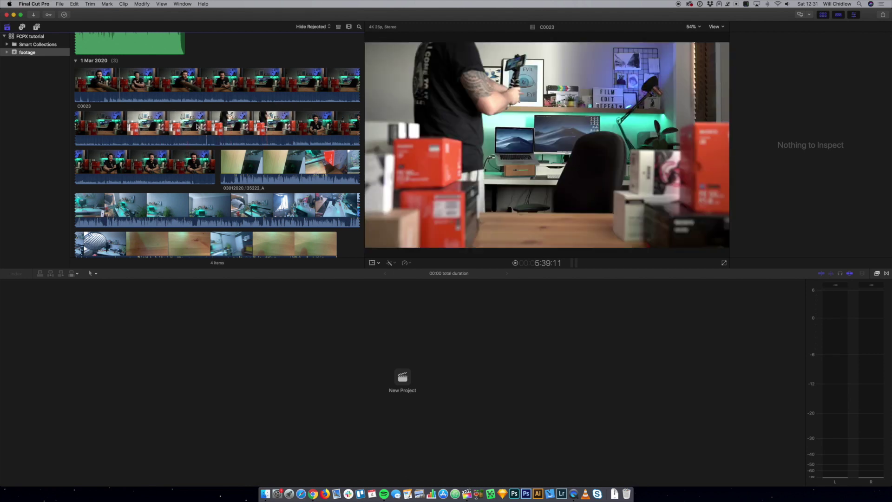
pyautogui.click(114, 124)
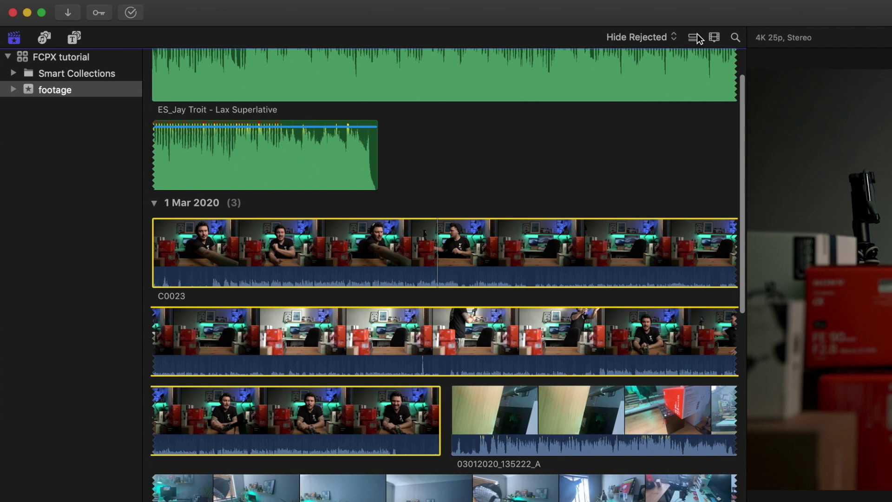
# Step: Review the clips in list view, then return the browser to filmstrip thumbnails
pyautogui.click(693, 38)
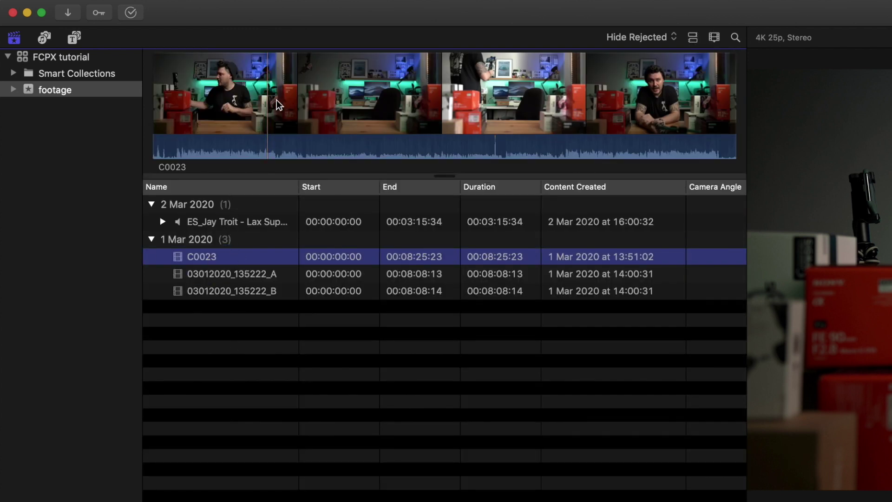
pyautogui.click(260, 222)
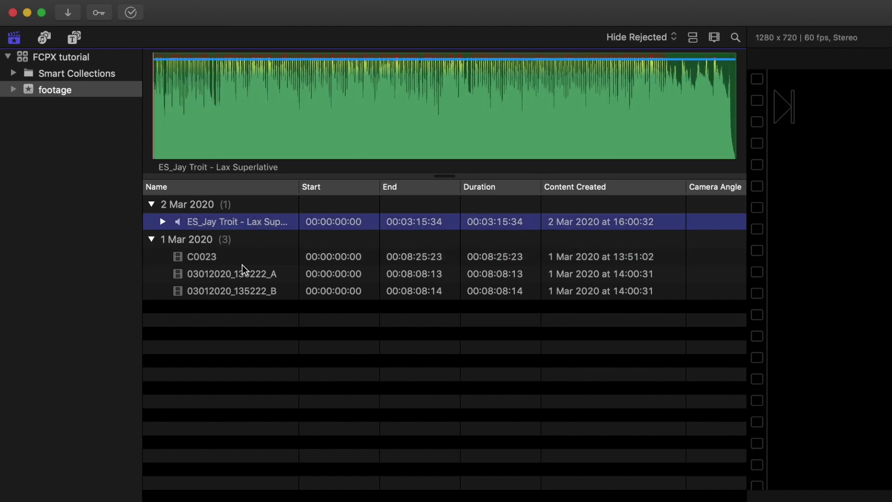
pyautogui.click(229, 285)
pyautogui.click(230, 259)
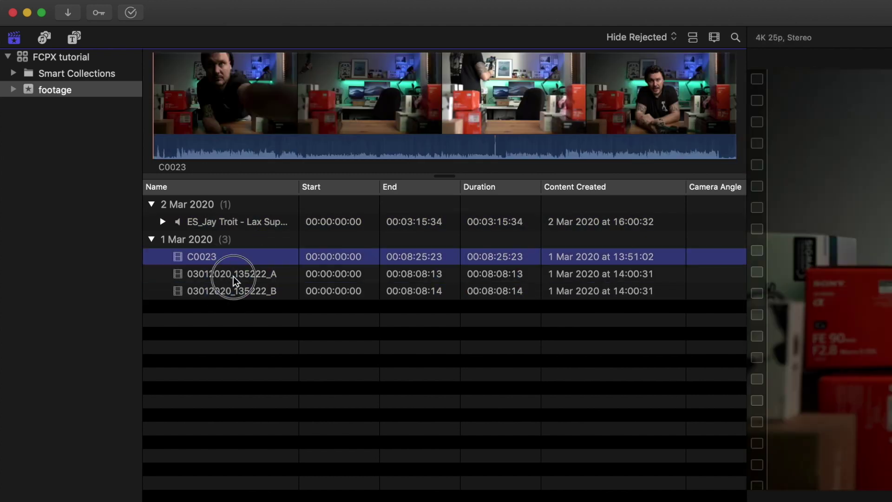
pyautogui.click(234, 275)
pyautogui.click(693, 37)
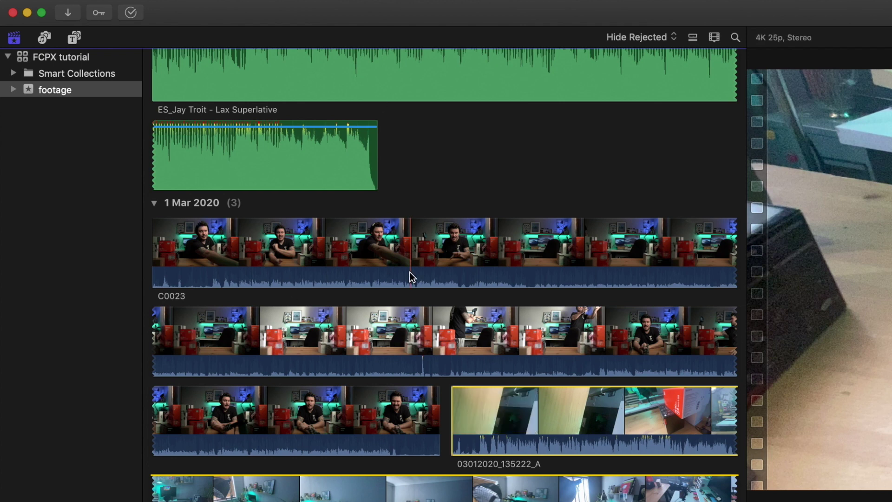
pyautogui.scroll(-10, 409, 275)
pyautogui.scroll(6, 411, 272)
pyautogui.scroll(5, 412, 270)
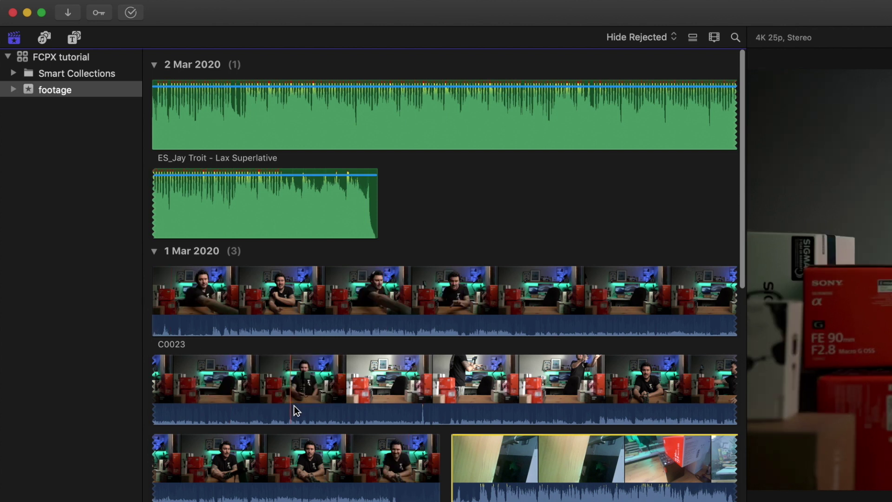
# Step: Set Clip Appearance to compact single filmstrips per clip and reselect C0023
pyautogui.click(714, 37)
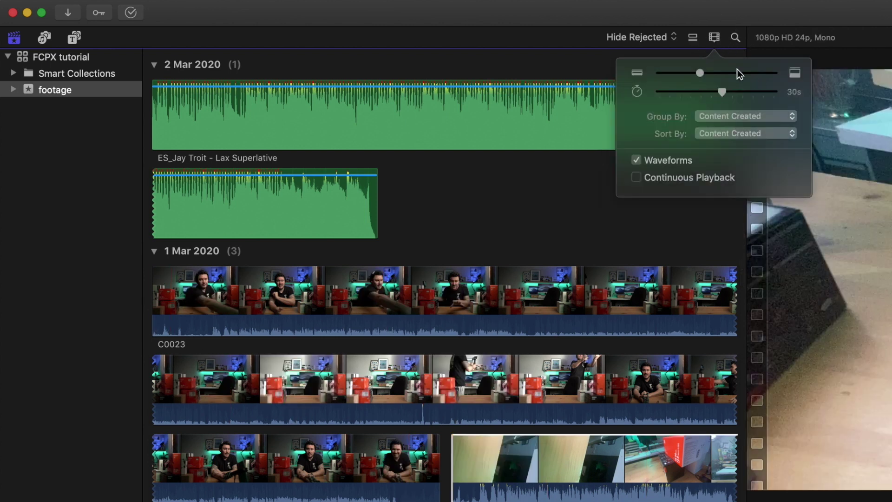
pyautogui.moveTo(701, 73); pyautogui.dragTo(680, 73)
pyautogui.moveTo(724, 92)
pyautogui.mouseDown()
pyautogui.moveTo(701, 90)
pyautogui.moveTo(724, 96)
pyautogui.mouseUp()
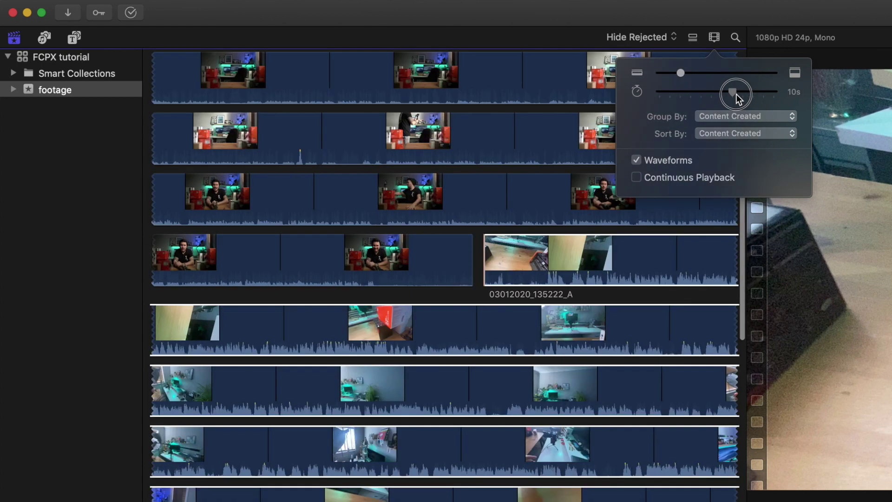
pyautogui.moveTo(737, 94); pyautogui.dragTo(709, 95)
pyautogui.click(468, 401)
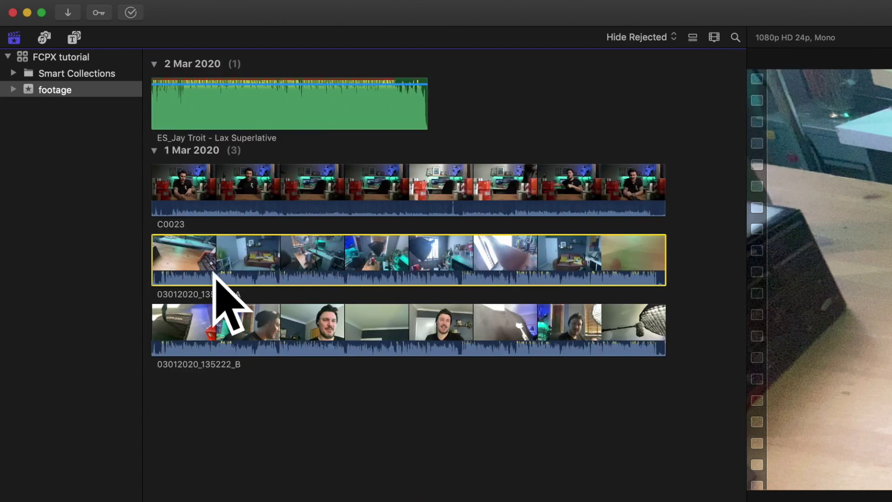
pyautogui.click(361, 194)
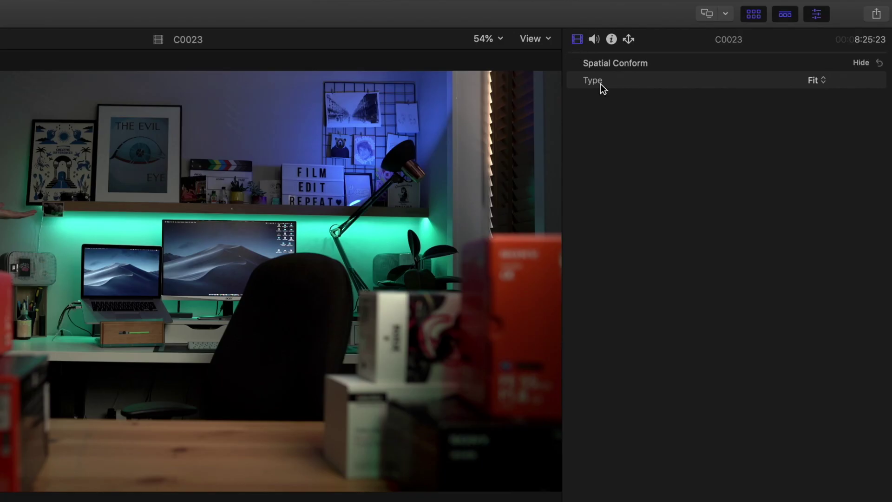
pyautogui.click(595, 40)
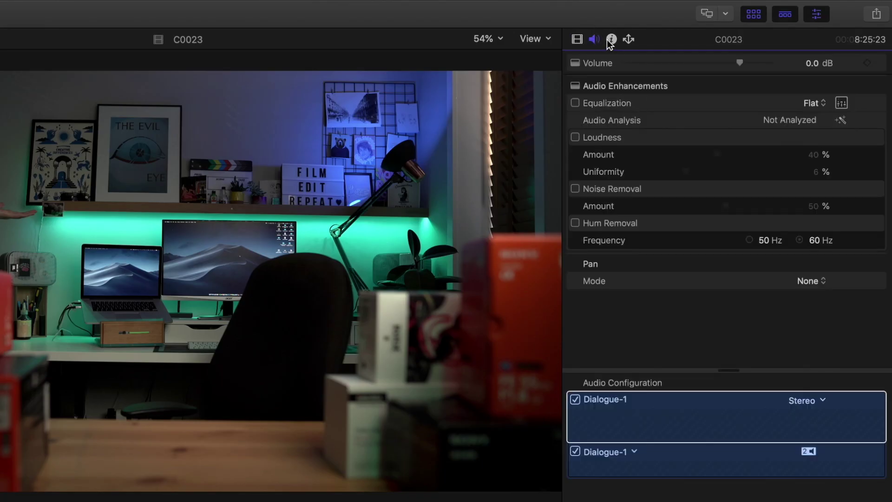
pyautogui.click(612, 39)
pyautogui.click(630, 40)
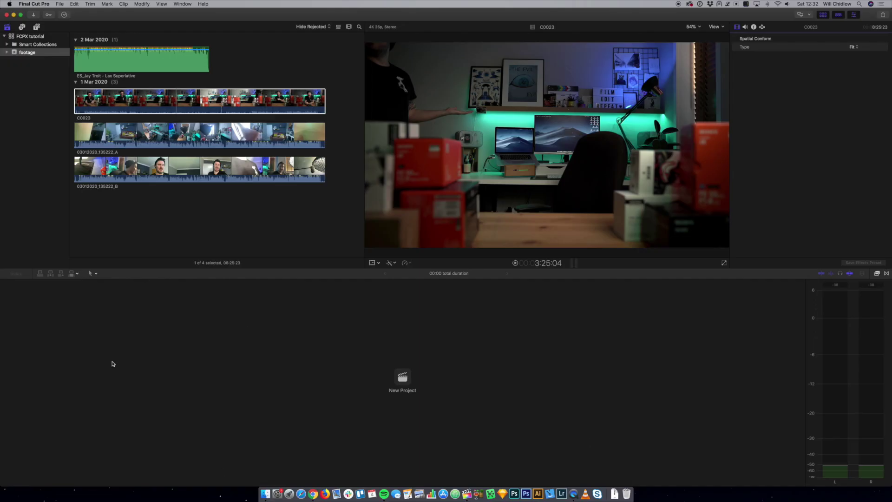
# Step: Create project 'test' in the footage event with custom 1080p HD settings at 25p
pyautogui.click(411, 382)
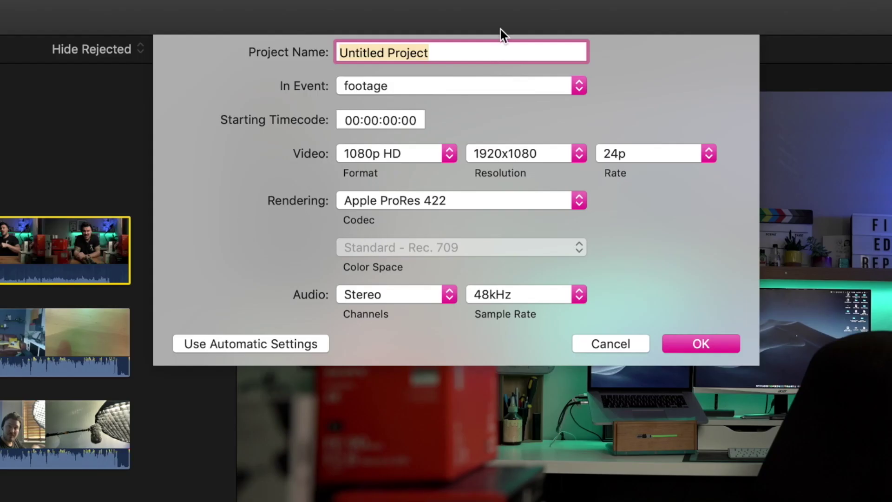
pyautogui.write('test')
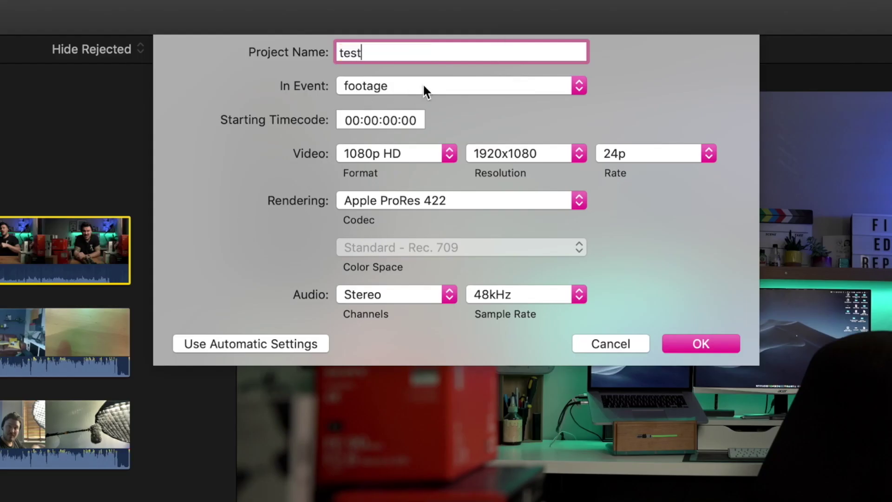
pyautogui.click(425, 85)
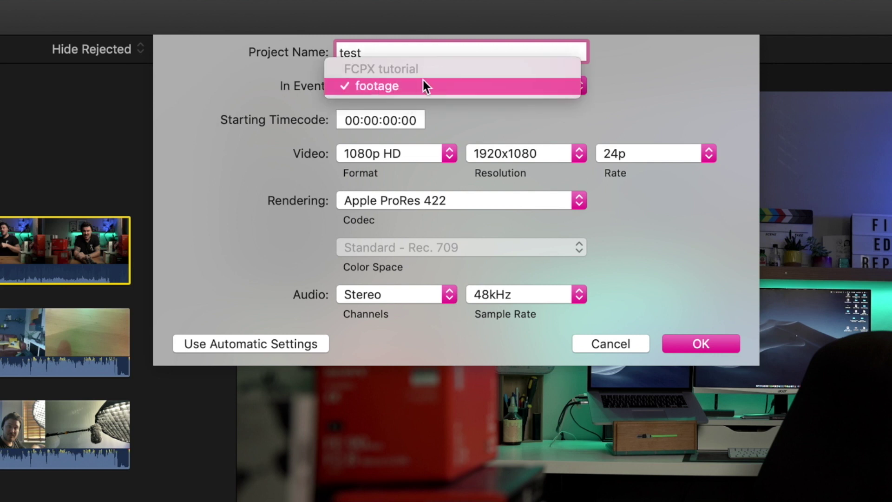
pyautogui.click(386, 84)
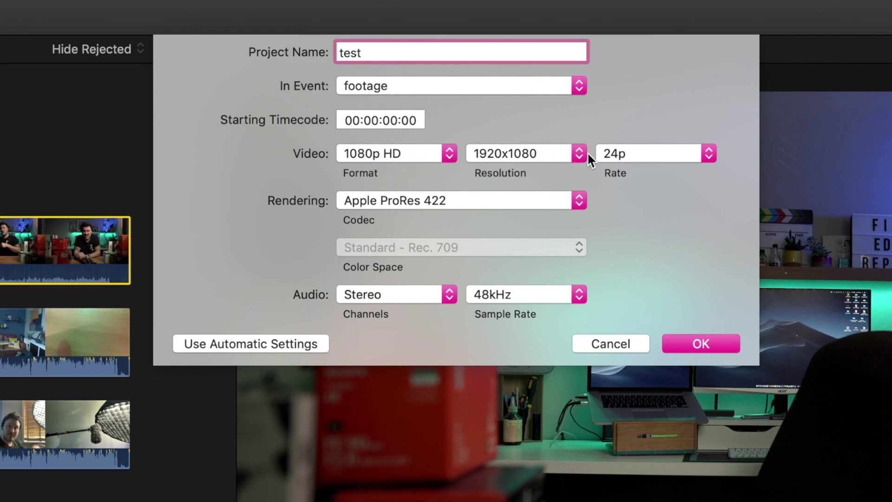
pyautogui.click(227, 354)
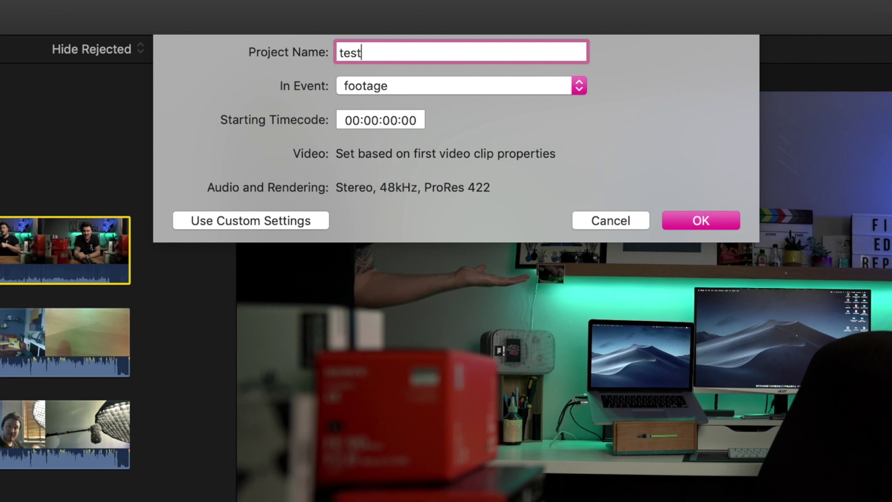
pyautogui.click(277, 219)
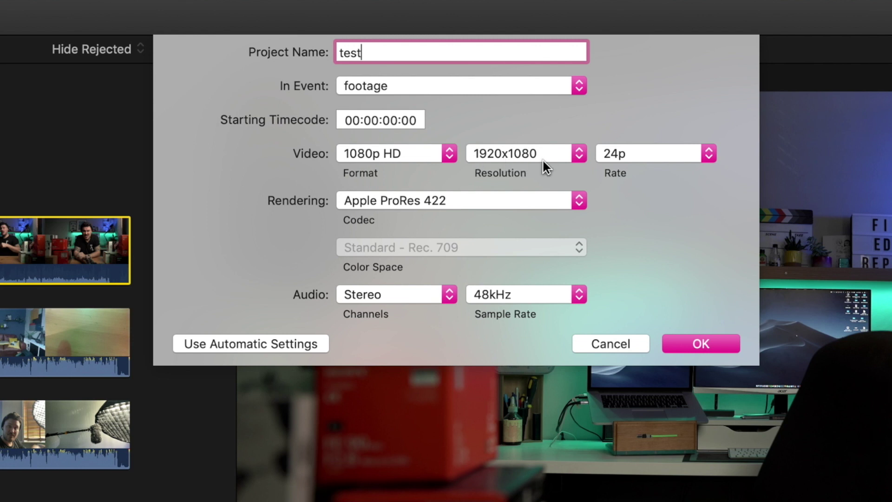
pyautogui.click(709, 153)
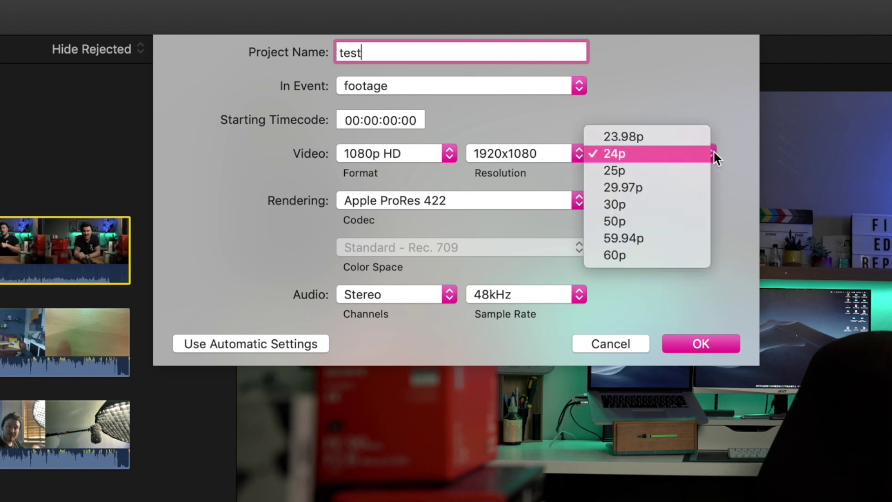
pyautogui.click(694, 167)
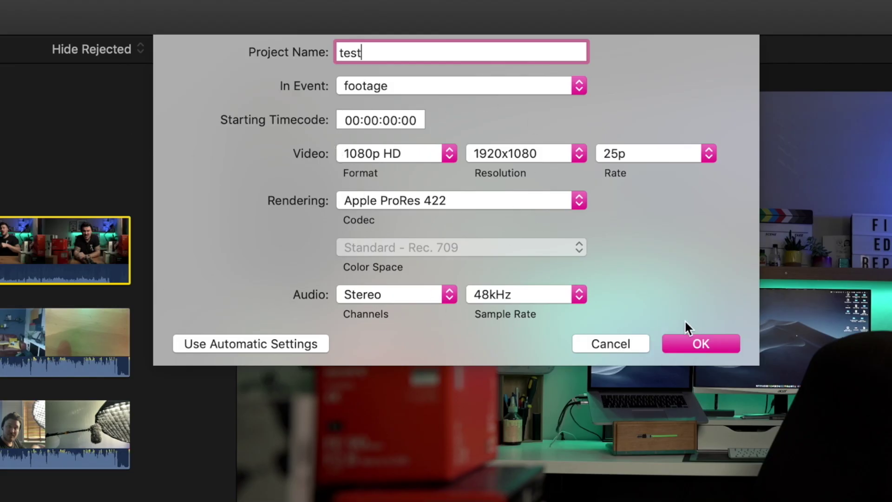
pyautogui.click(696, 342)
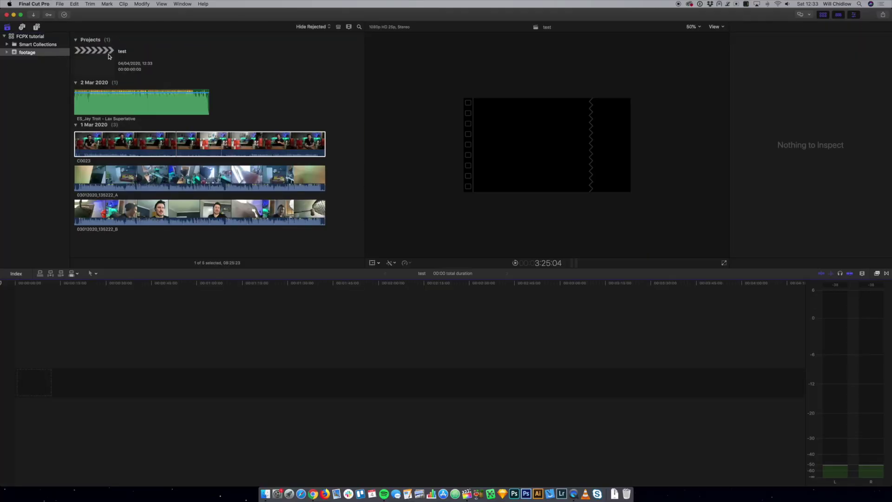
# Step: Play C0023, mark in and out points, and drag that range into the test timeline
pyautogui.click(95, 64)
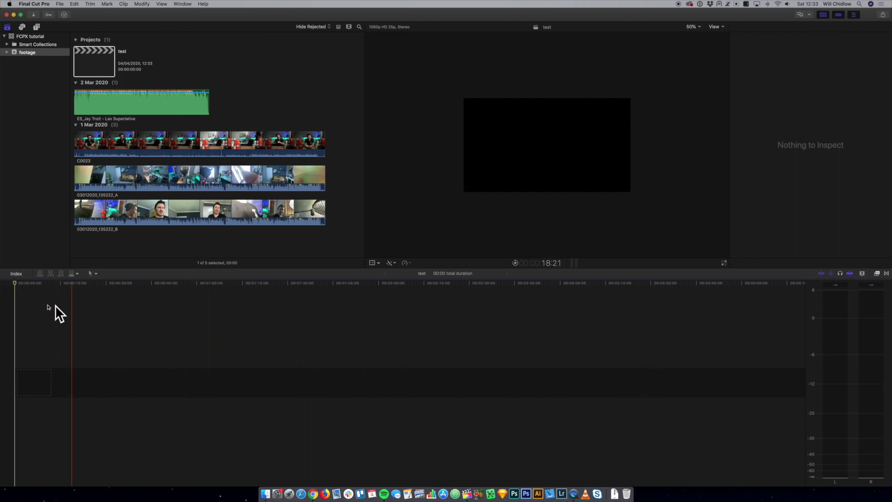
pyautogui.press('space')
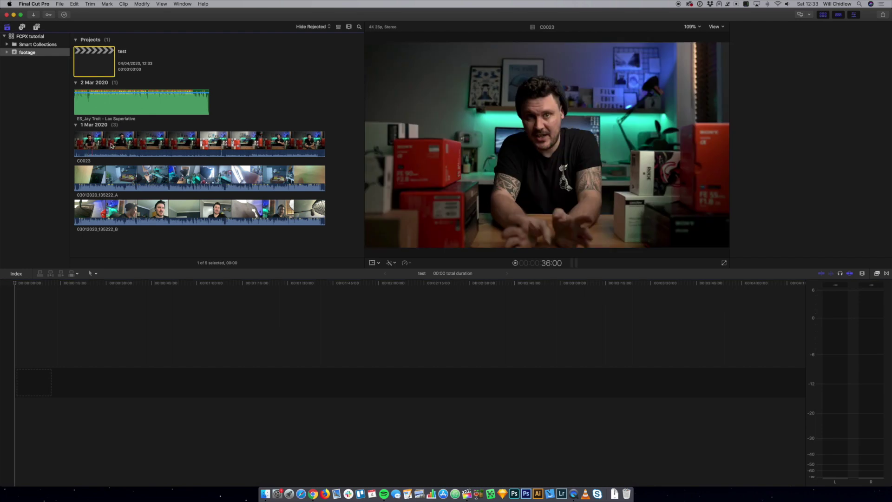
pyautogui.press('space')
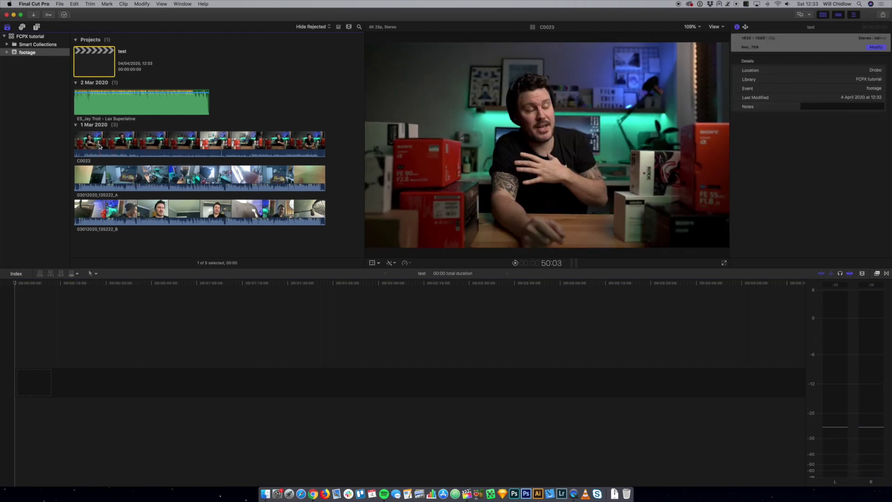
pyautogui.press('space')
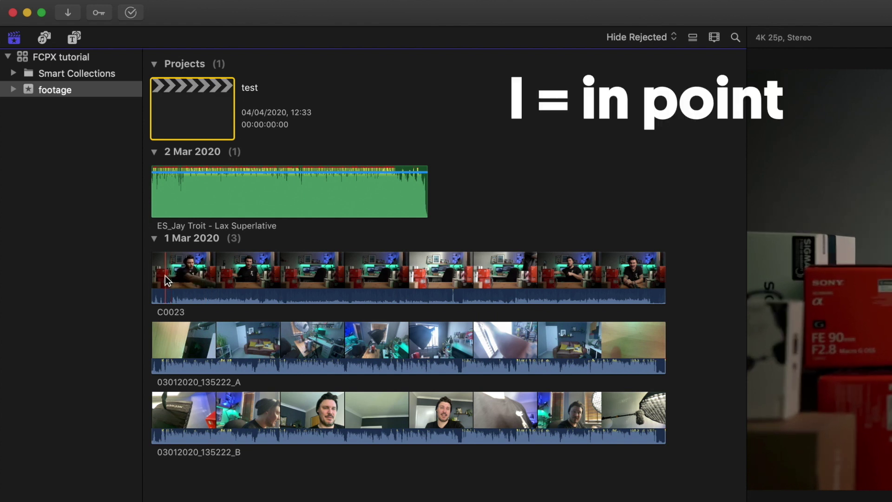
pyautogui.press('i')
pyautogui.press('o')
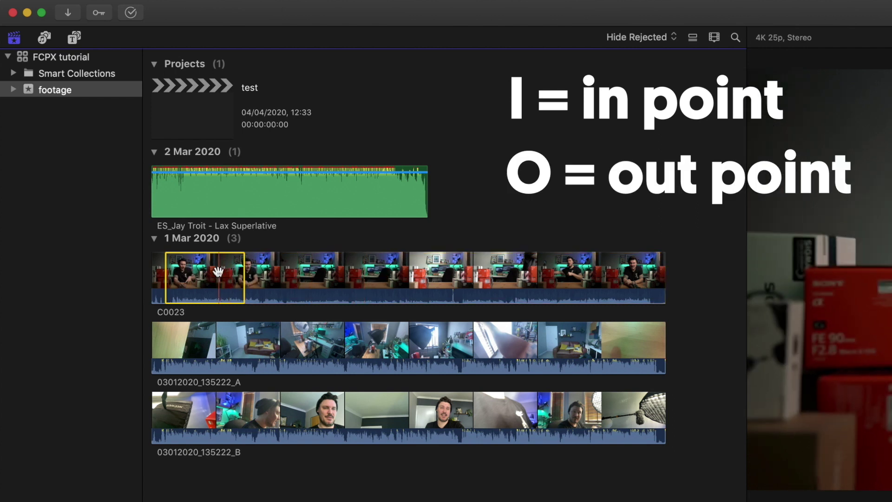
pyautogui.moveTo(218, 272); pyautogui.dragTo(72, 395)
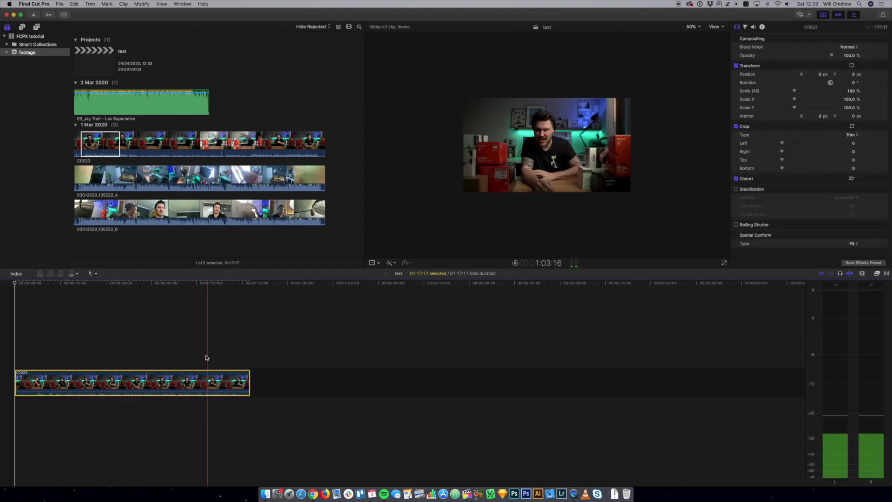
# Step: Append 03012020_135222_A after C0023 and connect another C0023 range above the storyline
pyautogui.click(146, 189)
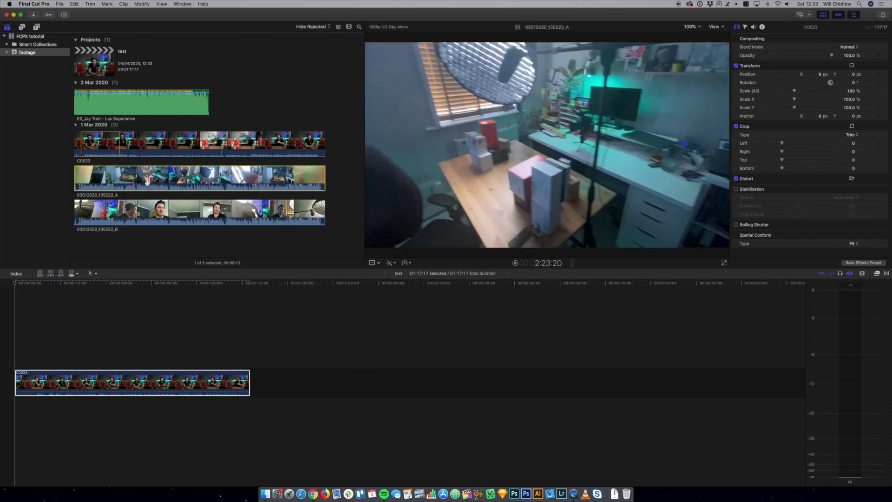
pyautogui.moveTo(145, 190); pyautogui.dragTo(299, 384)
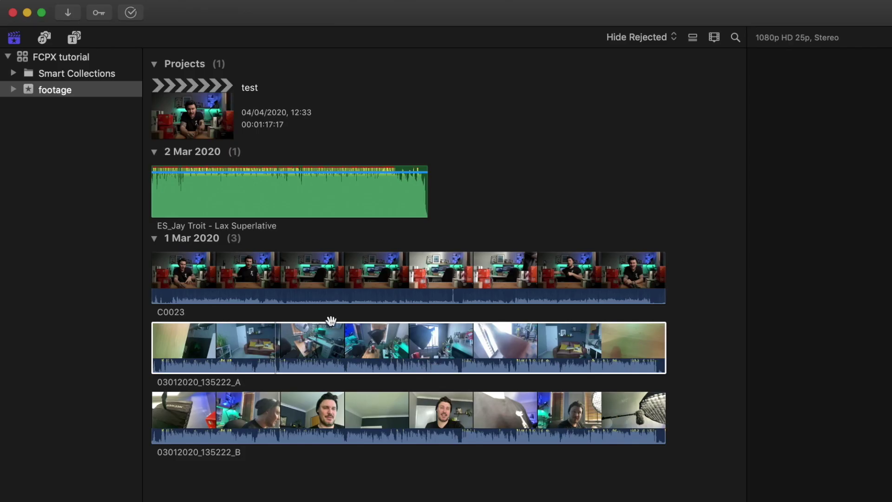
pyautogui.click(331, 321)
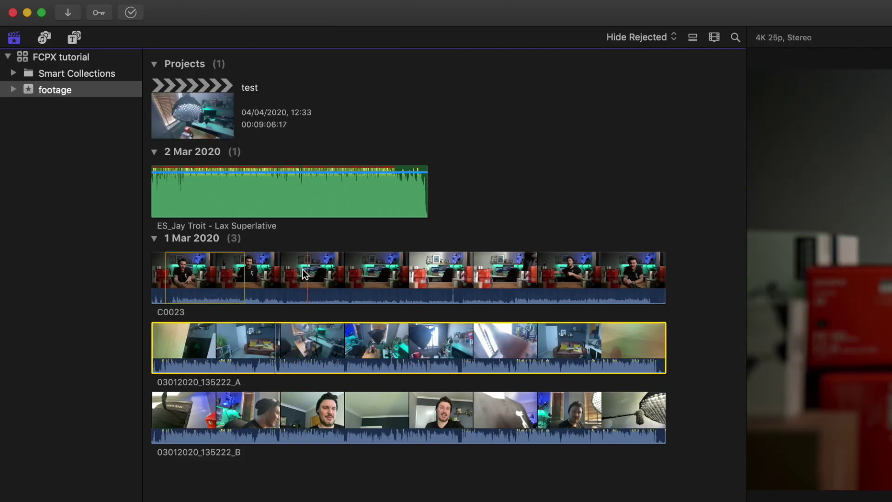
pyautogui.moveTo(302, 267); pyautogui.dragTo(190, 349)
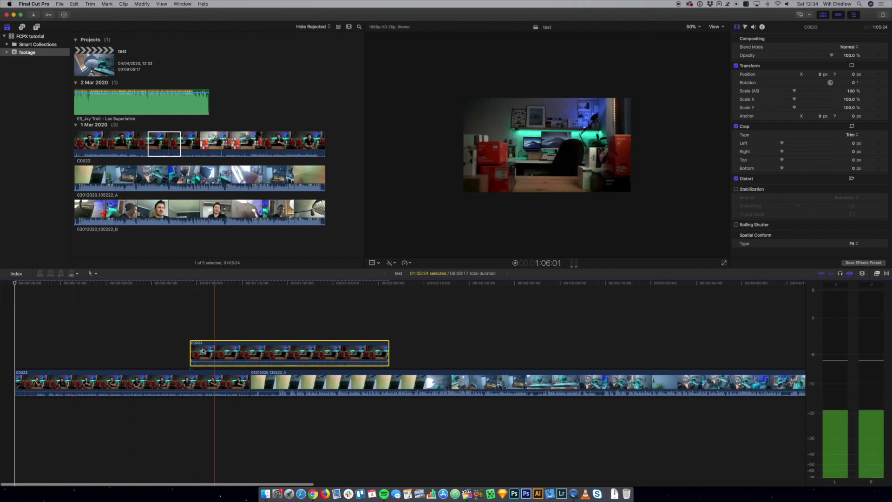
pyautogui.click(92, 275)
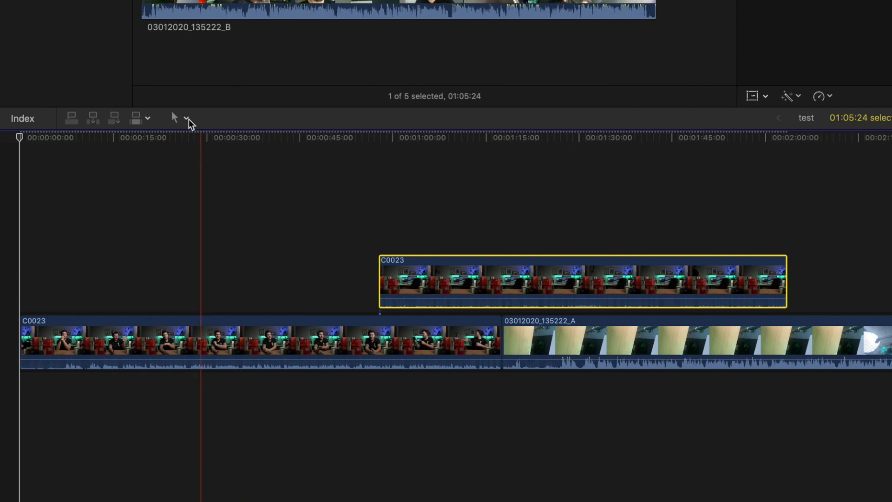
# Step: Delete a 19-second range from the upper C0023 clip with the Range Selection tool, leaving a gap
pyautogui.click(186, 117)
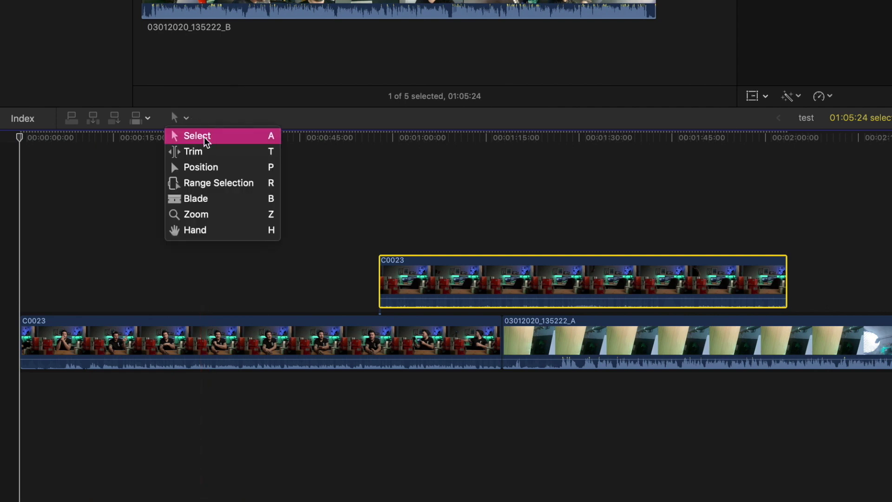
pyautogui.click(212, 182)
pyautogui.moveTo(448, 279); pyautogui.dragTo(573, 284)
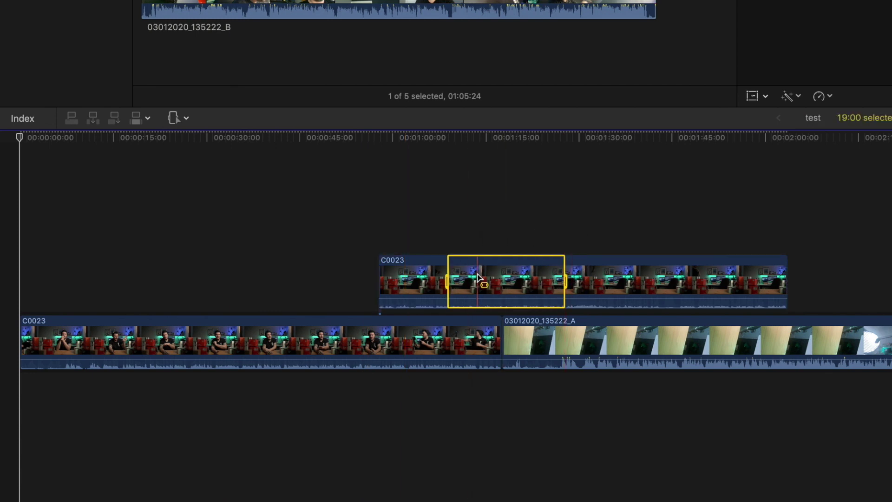
pyautogui.press('Delete')
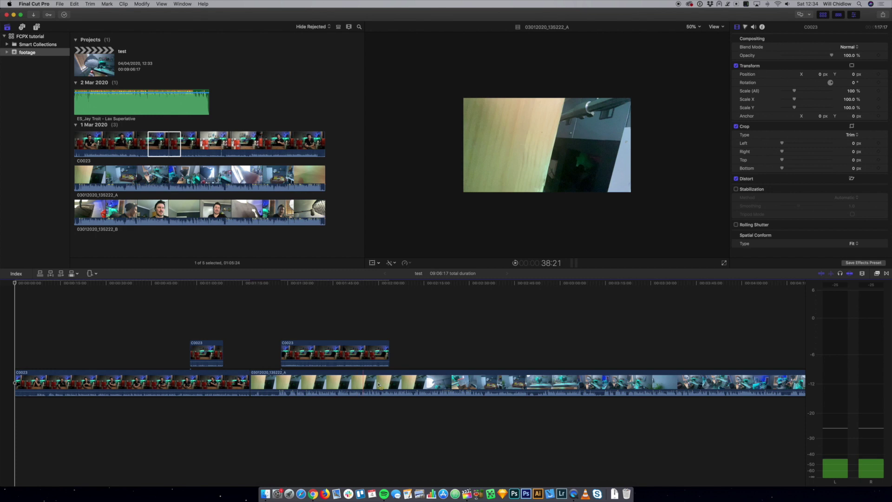
# Step: Blade the upper C0023 clip into two pieces and move the second piece further right
pyautogui.click(92, 274)
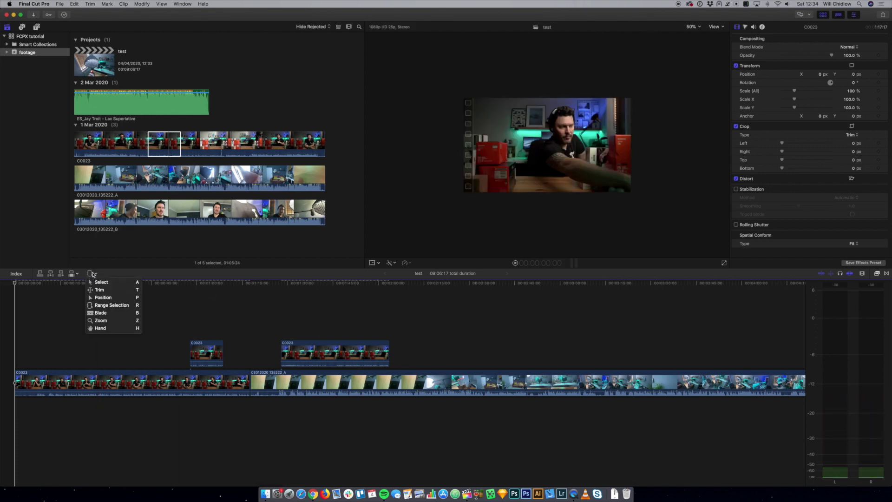
pyautogui.click(101, 313)
pyautogui.click(208, 346)
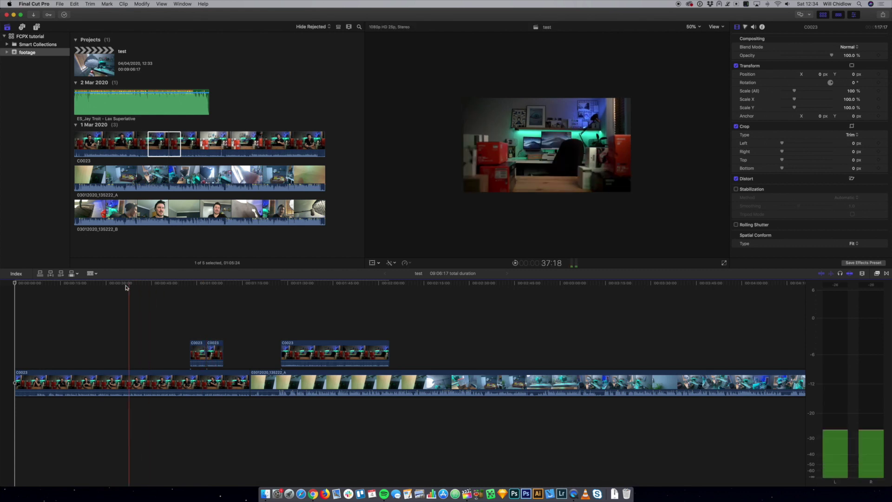
pyautogui.click(92, 273)
pyautogui.click(99, 283)
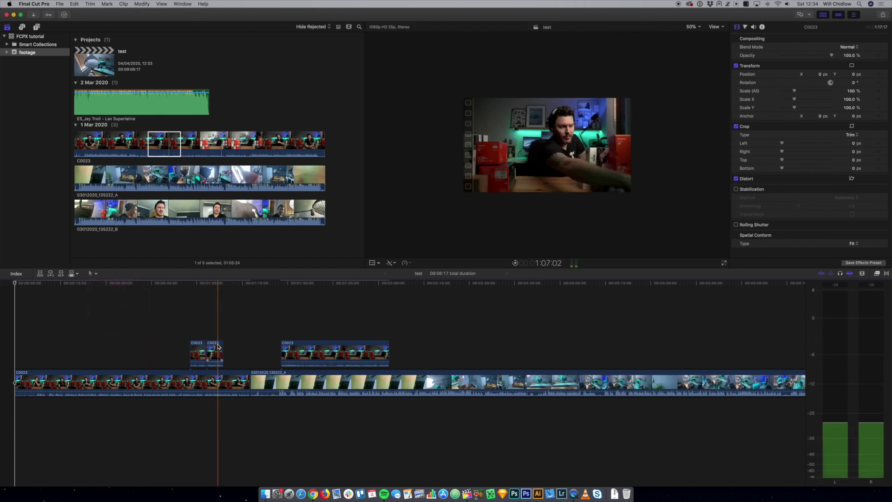
pyautogui.moveTo(213, 349); pyautogui.dragTo(243, 346)
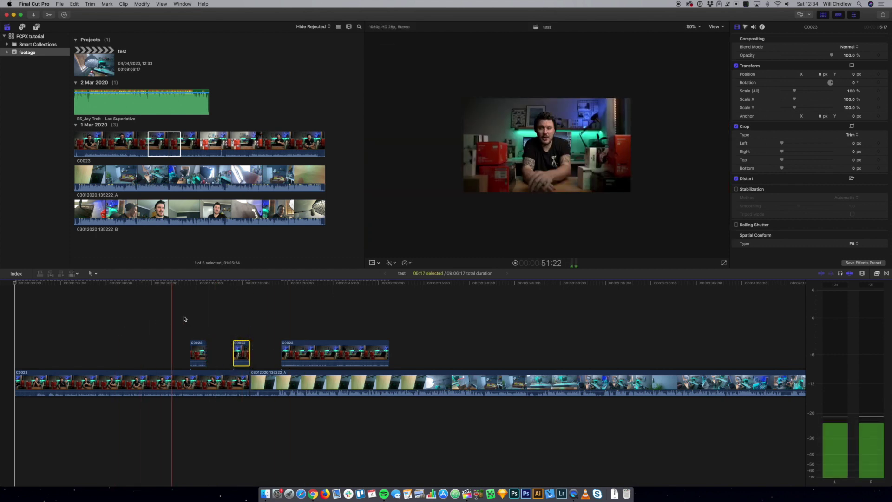
# Step: Trim the start and end of the third C0023 piece over 03012020_135222_A
pyautogui.click(388, 348)
pyautogui.moveTo(388, 348)
pyautogui.mouseDown()
pyautogui.moveTo(368, 348)
pyautogui.moveTo(396, 347)
pyautogui.moveTo(392, 338)
pyautogui.moveTo(403, 354)
pyautogui.mouseUp()
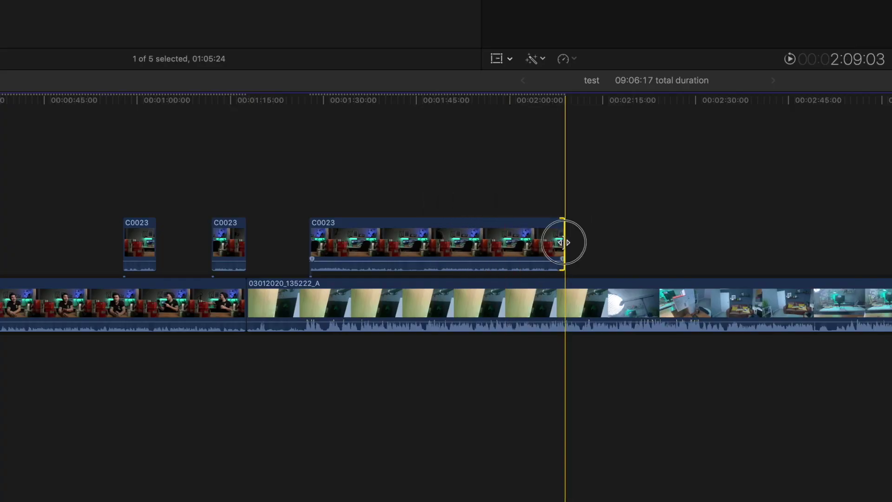
pyautogui.moveTo(564, 242); pyautogui.dragTo(592, 241)
pyautogui.moveTo(312, 241); pyautogui.dragTo(358, 244)
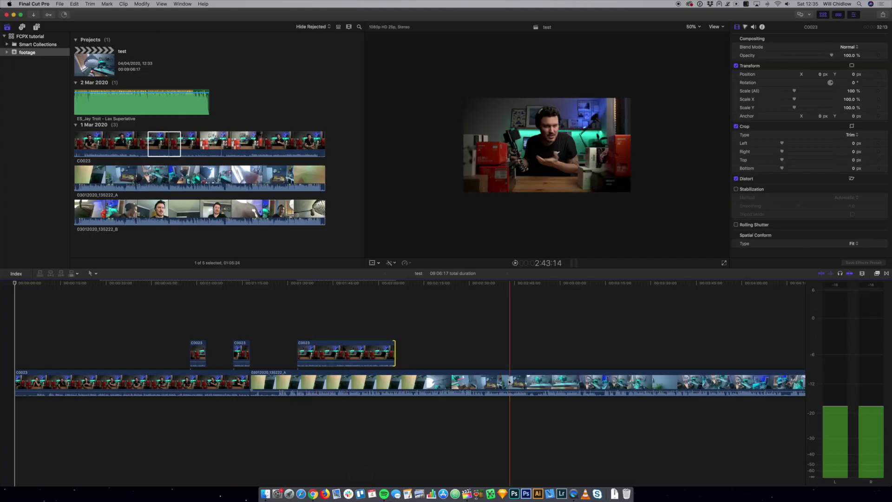
# Step: Trim the opening C0023 clip's start and add ES_Jay Troit - Lax Superlative music below the storyline
pyautogui.click(206, 330)
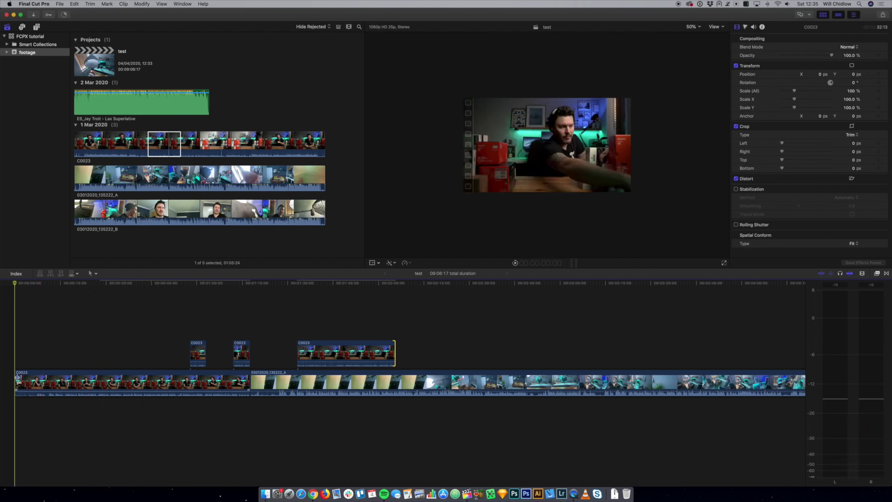
pyautogui.moveTo(19, 379); pyautogui.dragTo(90, 355)
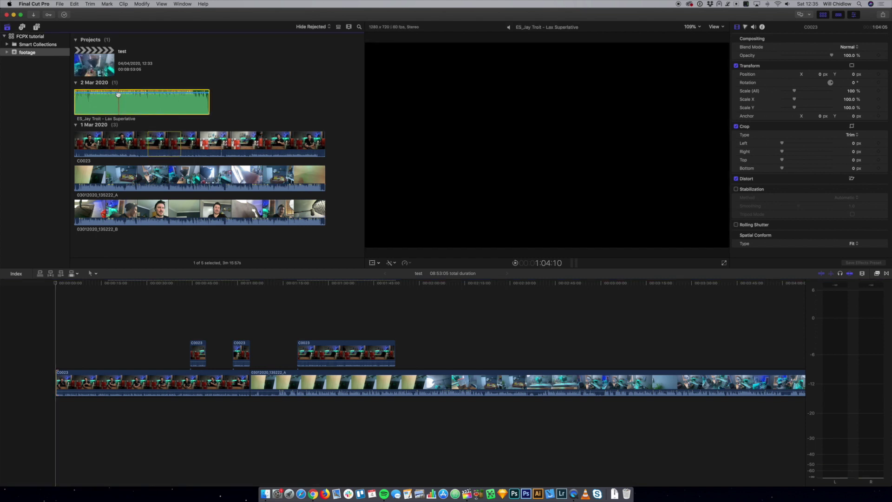
pyautogui.click(118, 95)
pyautogui.press('space')
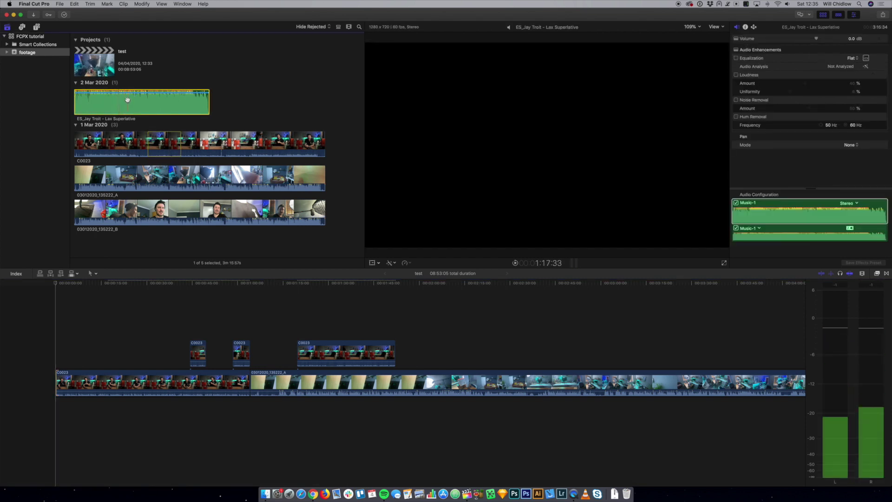
pyautogui.click(127, 99)
pyautogui.moveTo(127, 100); pyautogui.dragTo(42, 416)
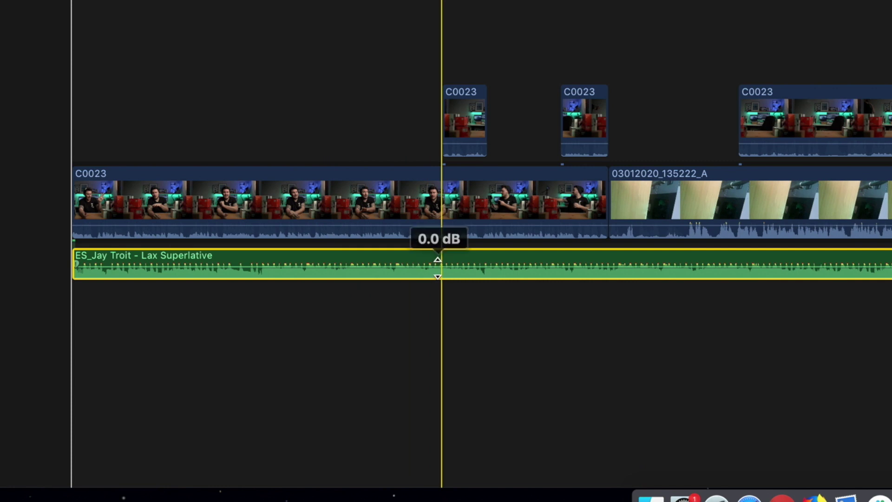
# Step: Lower the music clip's volume to about -5 dB
pyautogui.moveTo(439, 261)
pyautogui.mouseDown()
pyautogui.moveTo(438, 274)
pyautogui.moveTo(442, 265)
pyautogui.mouseUp()
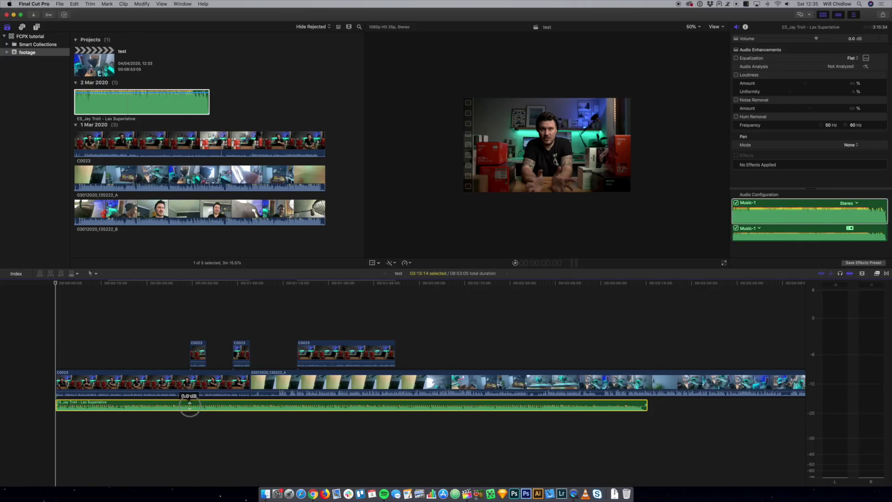
pyautogui.moveTo(189, 405); pyautogui.dragTo(189, 406)
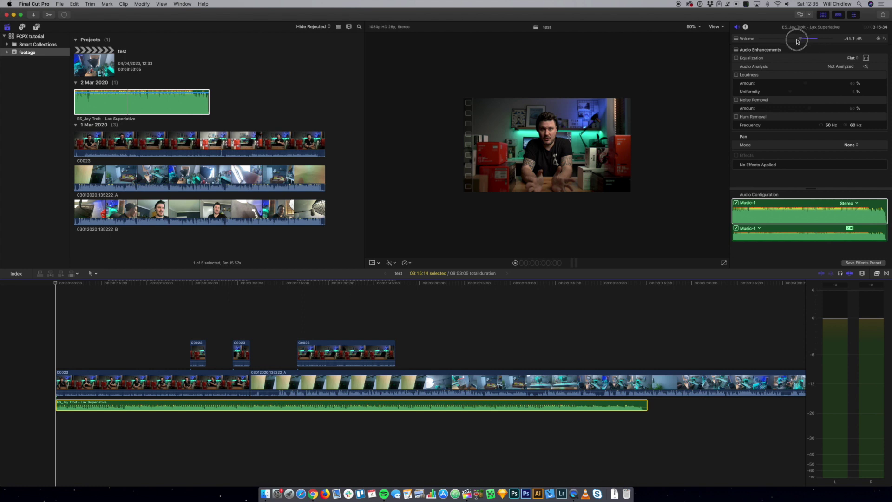
pyautogui.moveTo(797, 41); pyautogui.dragTo(809, 43)
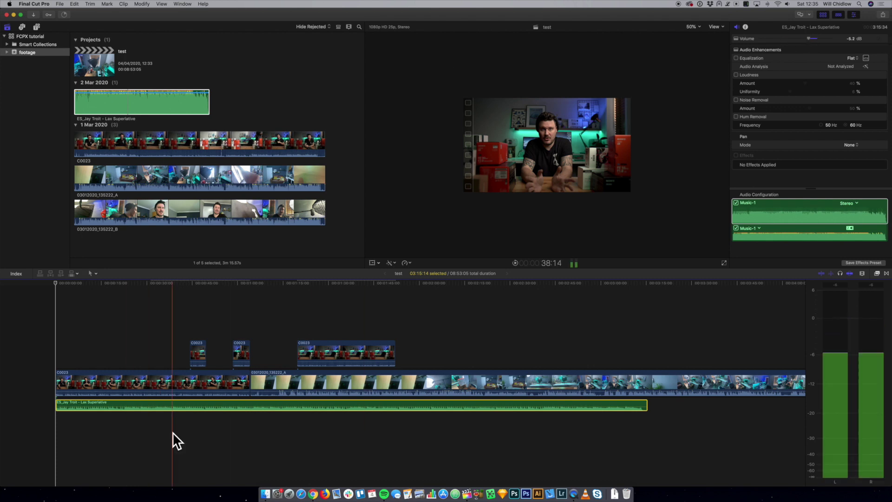
# Step: Trim both ends of the music clip and move it back toward the project start
pyautogui.moveTo(646, 405); pyautogui.dragTo(547, 409)
pyautogui.moveTo(58, 405); pyautogui.dragTo(156, 404)
pyautogui.moveTo(239, 407); pyautogui.dragTo(434, 419)
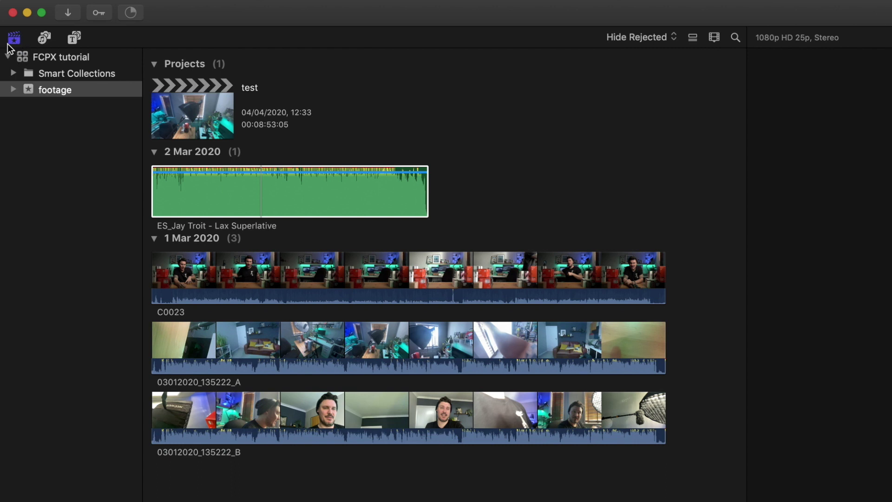
# Step: Show the Sound Effects library in the Photos and Audio browser, scroll its list, and focus Search
pyautogui.click(44, 40)
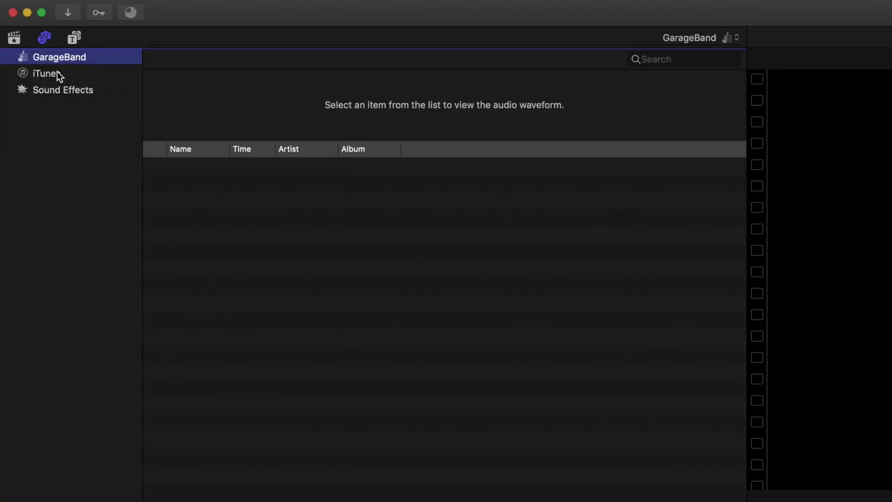
pyautogui.click(57, 73)
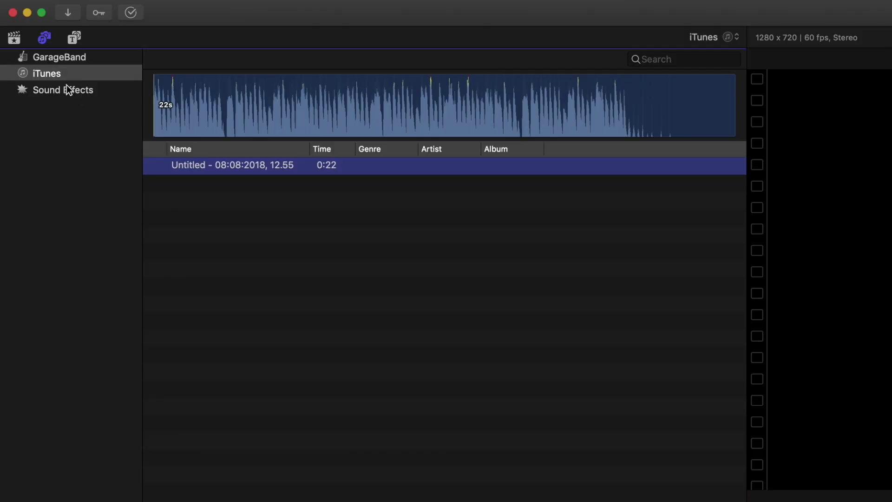
pyautogui.click(68, 90)
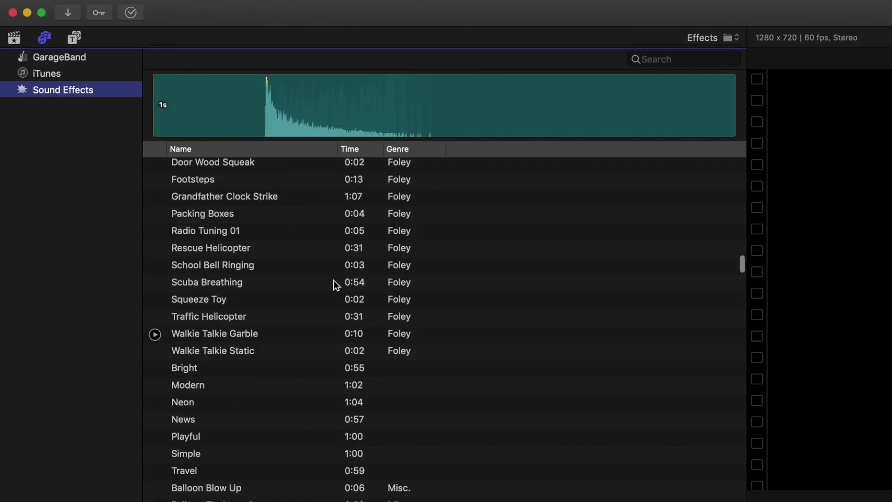
pyautogui.scroll(-15, 333, 277)
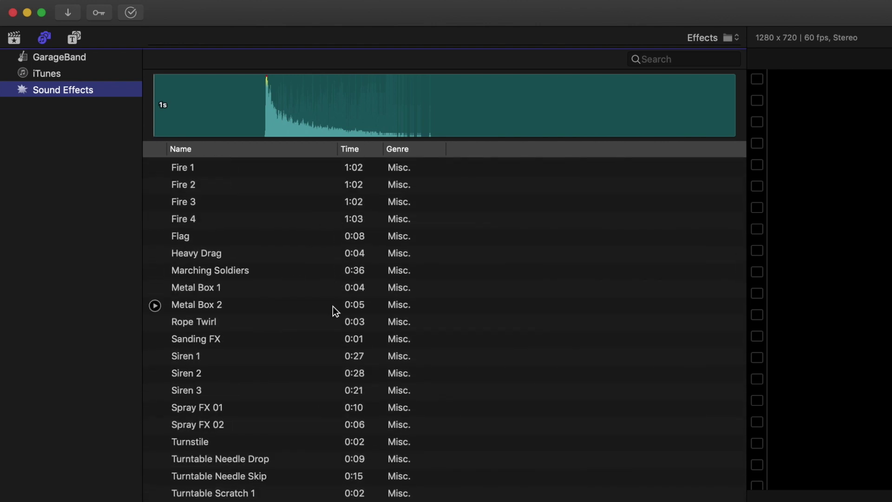
pyautogui.scroll(-15, 335, 306)
pyautogui.scroll(-5, 336, 306)
pyautogui.scroll(20, 335, 305)
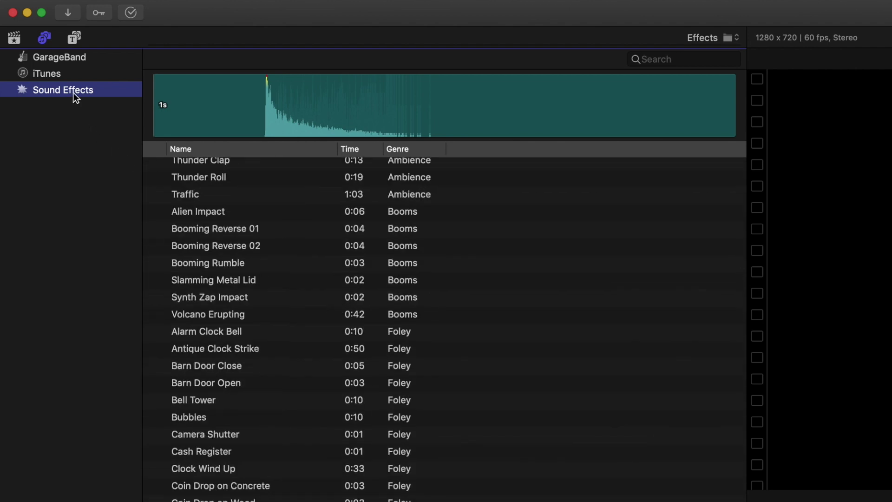
pyautogui.click(676, 58)
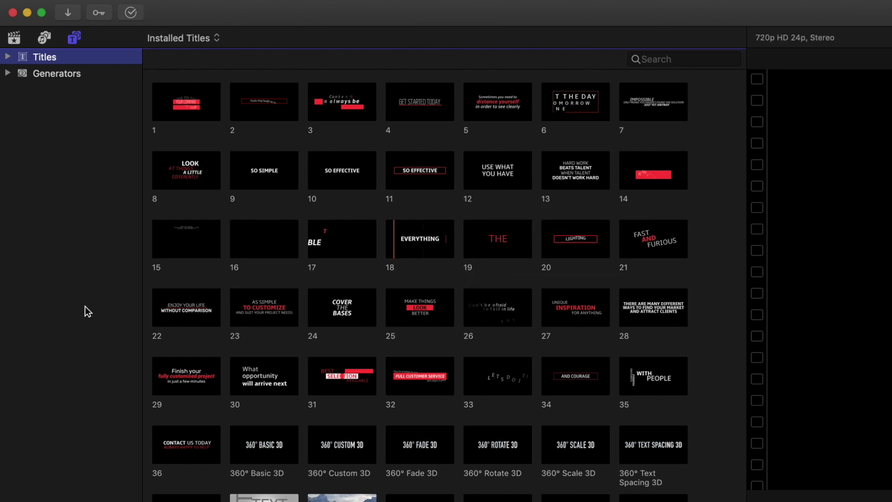
# Step: Scroll the Installed Titles grid down to the Fade 3D title
pyautogui.scroll(-3, 413, 324)
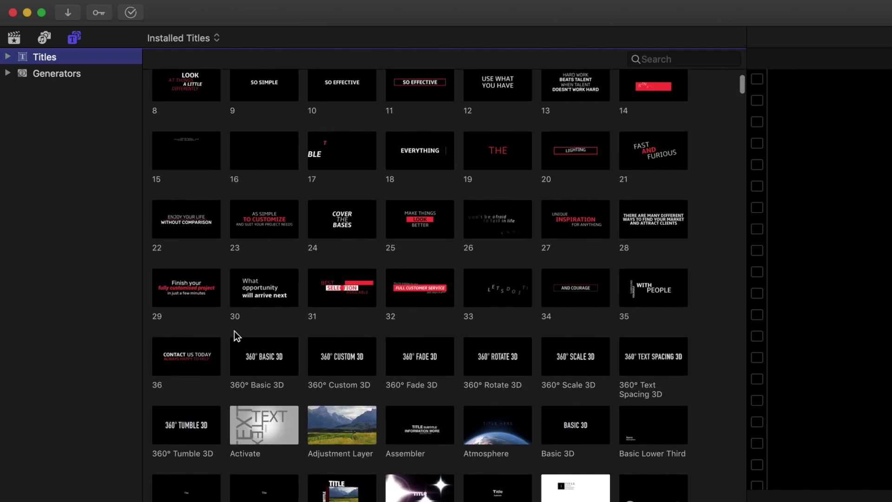
pyautogui.scroll(-5, 405, 289)
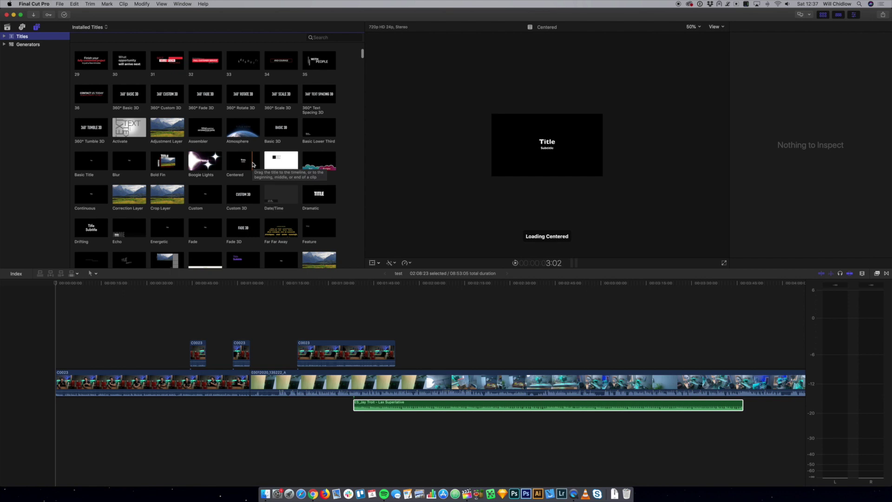
pyautogui.scroll(-2, 260, 172)
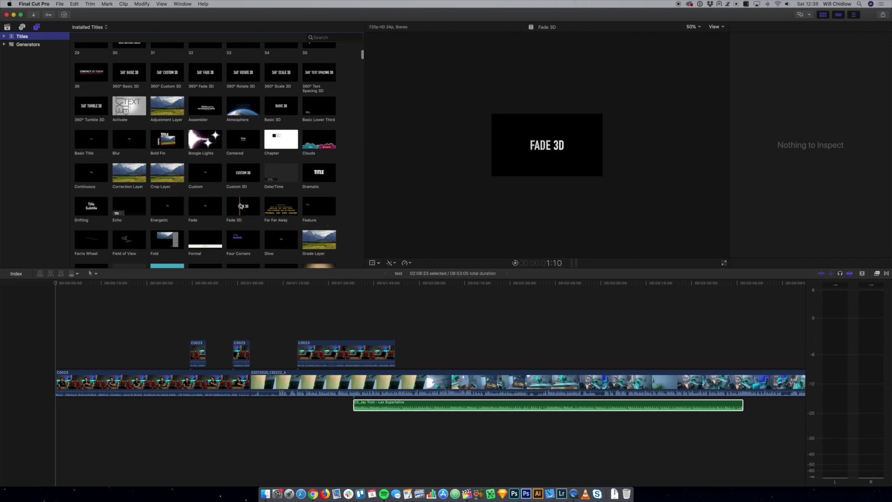
# Step: Place Fade 3D above the opening C0023 clip, play it, and lengthen it to 18:02
pyautogui.moveTo(242, 205); pyautogui.dragTo(94, 360)
pyautogui.press('space')
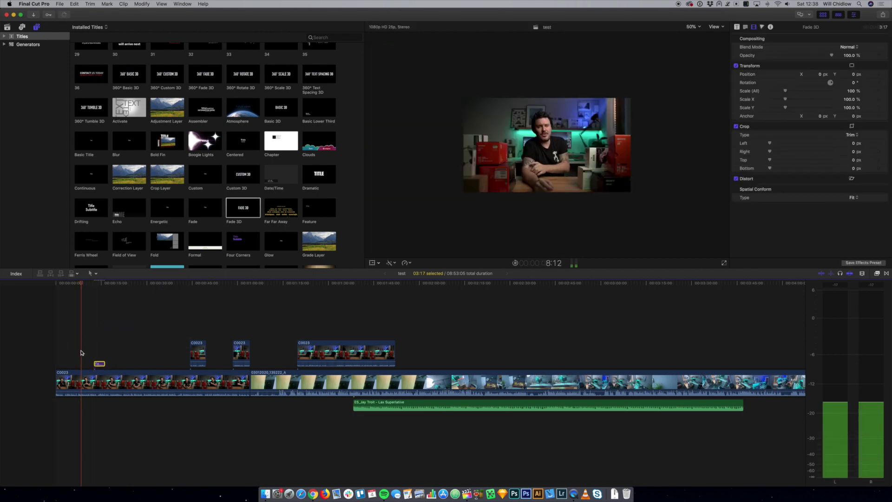
pyautogui.hscroll(1, 107, 351)
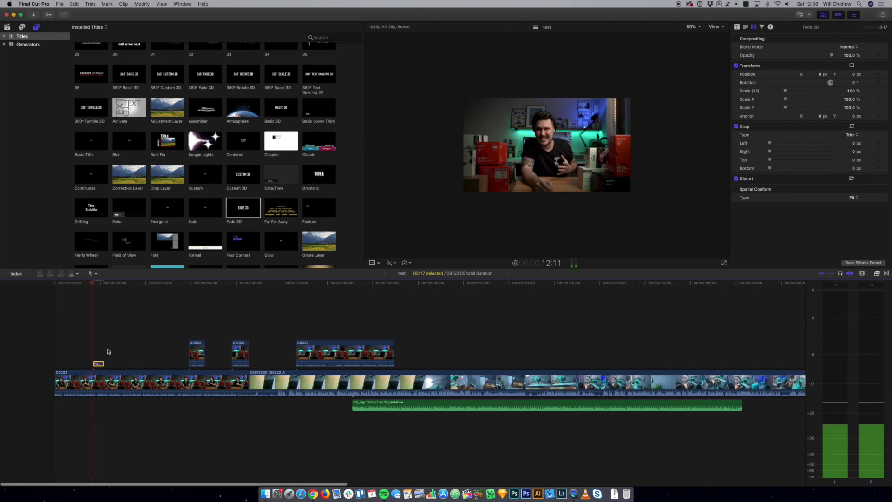
pyautogui.press('space')
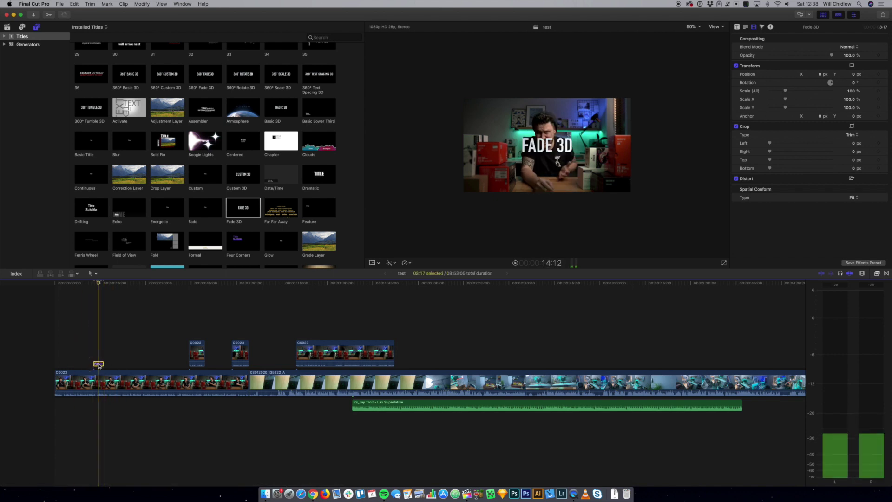
pyautogui.moveTo(99, 363); pyautogui.dragTo(148, 363)
# Step: Replace the Fade 3D title's wording with 'Change text' in the viewer
pyautogui.click(123, 339)
pyautogui.click(117, 364)
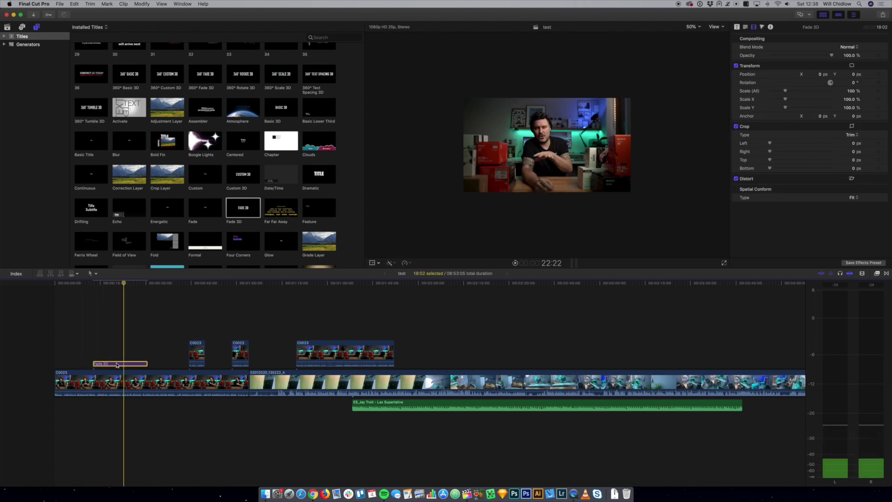
pyautogui.click(543, 148)
pyautogui.doubleClick(545, 147)
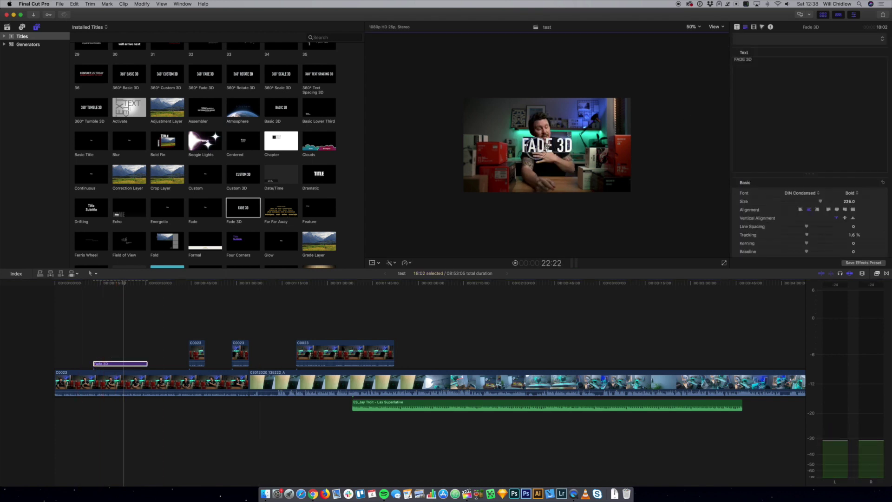
pyautogui.press('super+a')
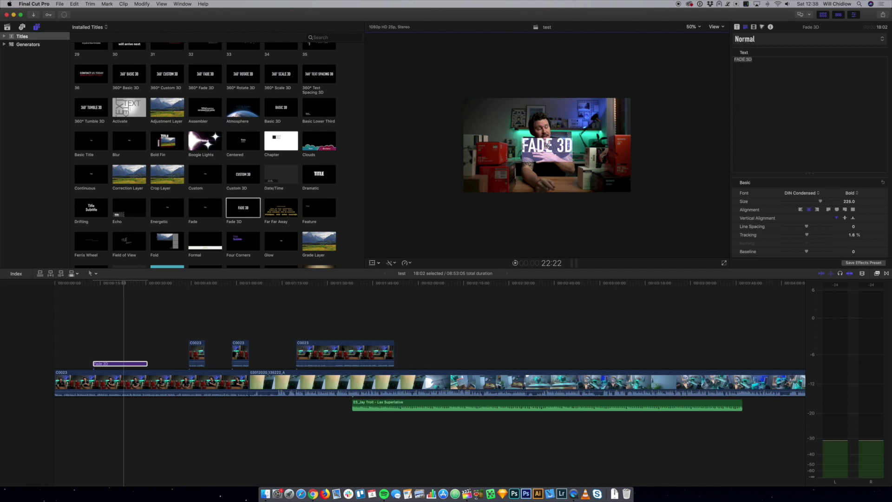
pyautogui.write('Change text')
pyautogui.press('Escape')
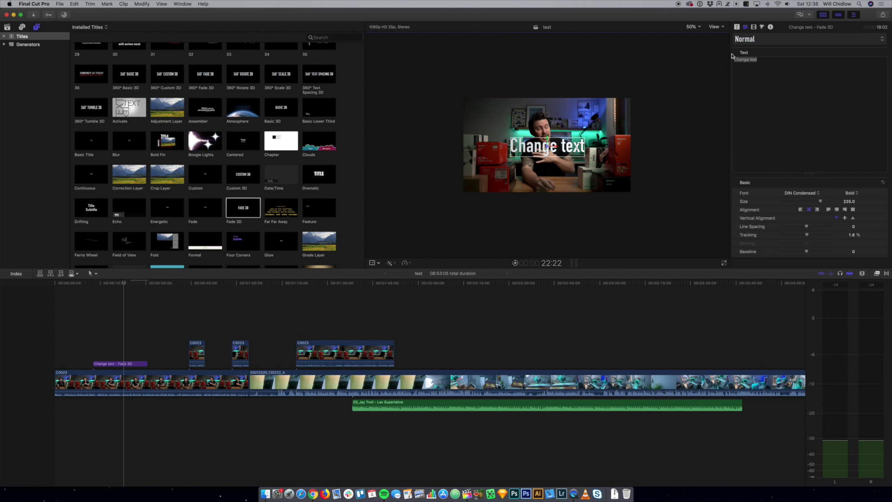
pyautogui.click(737, 28)
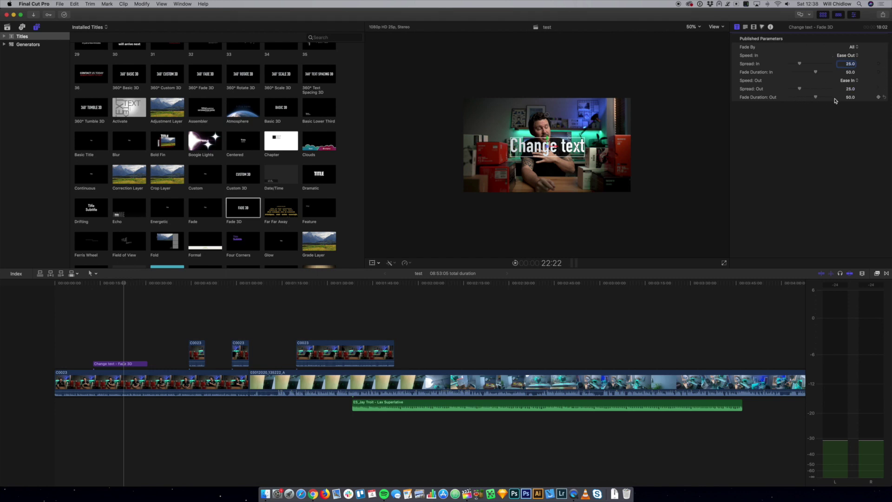
pyautogui.click(746, 28)
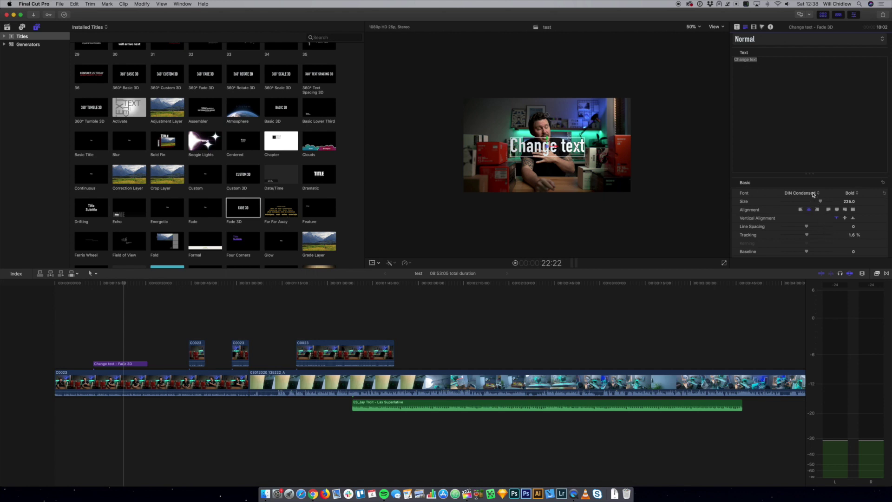
# Step: Set the title's font to Drone Ranger 03 in the Text inspector
pyautogui.click(801, 193)
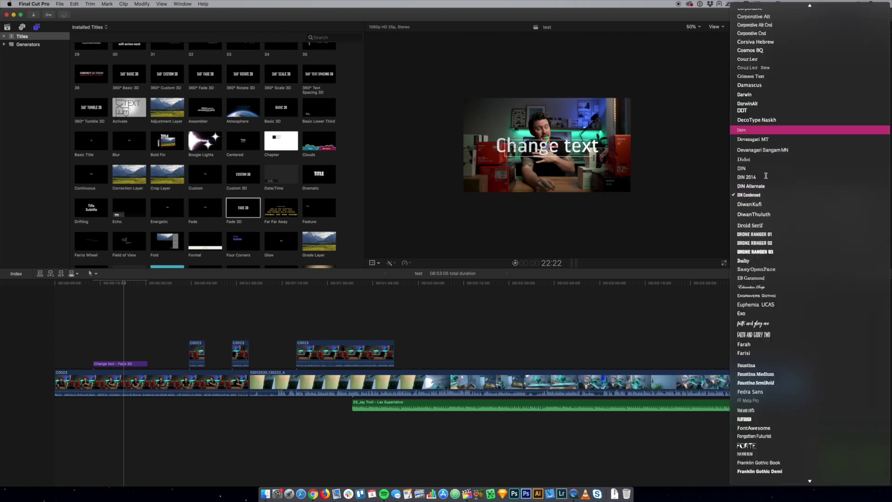
pyautogui.click(759, 251)
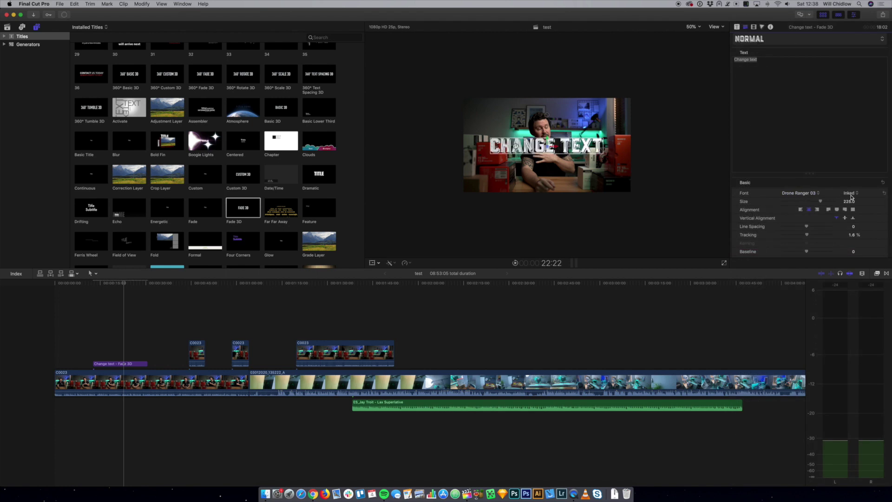
pyautogui.scroll(-6, 869, 231)
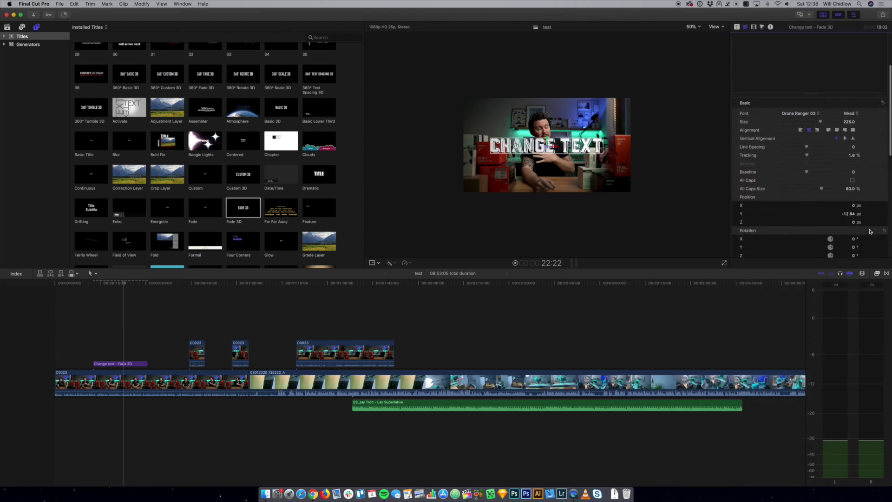
pyautogui.scroll(-5, 870, 231)
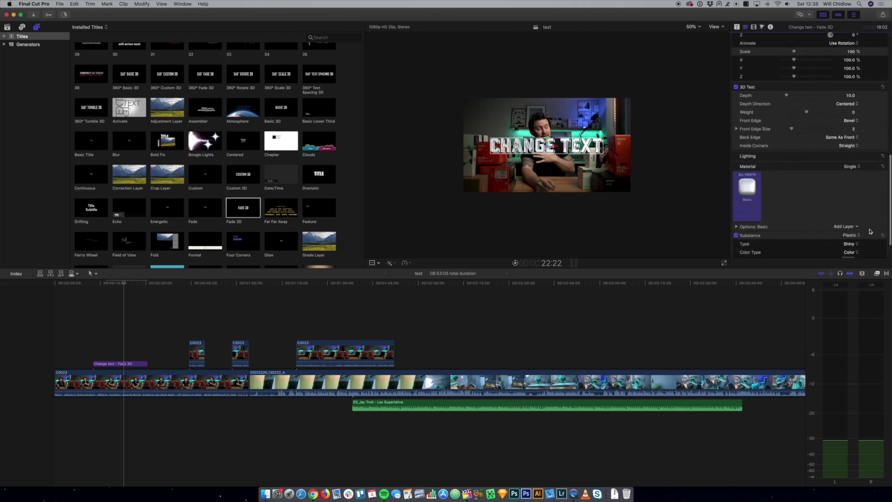
pyautogui.scroll(-3, 870, 231)
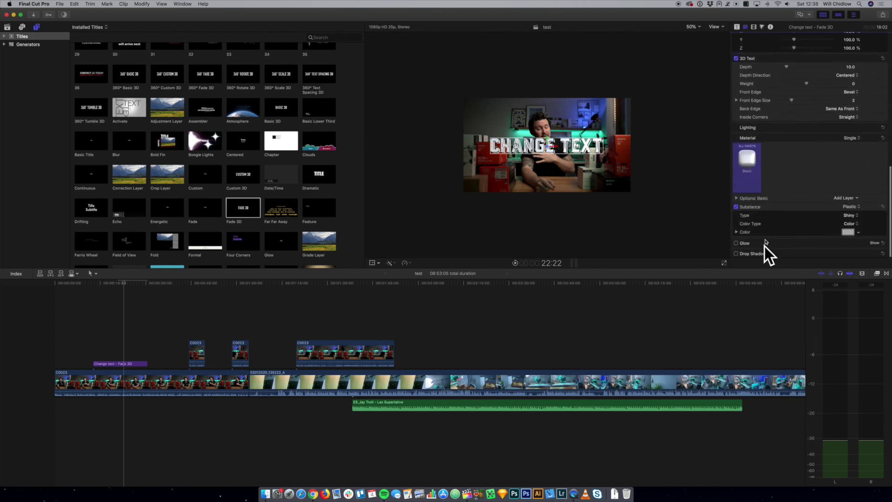
# Step: Color the title's 3D text Substance bright magenta
pyautogui.click(845, 231)
pyautogui.moveTo(643, 224); pyautogui.dragTo(655, 223)
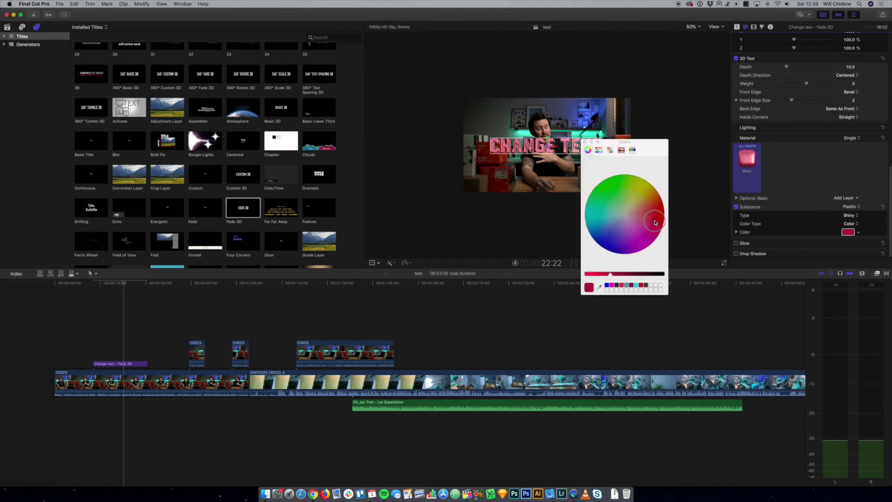
pyautogui.click(612, 286)
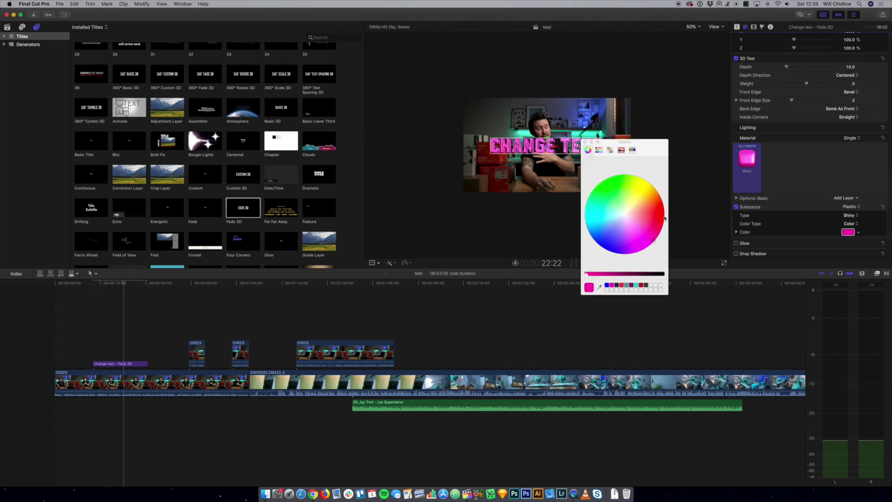
pyautogui.click(585, 142)
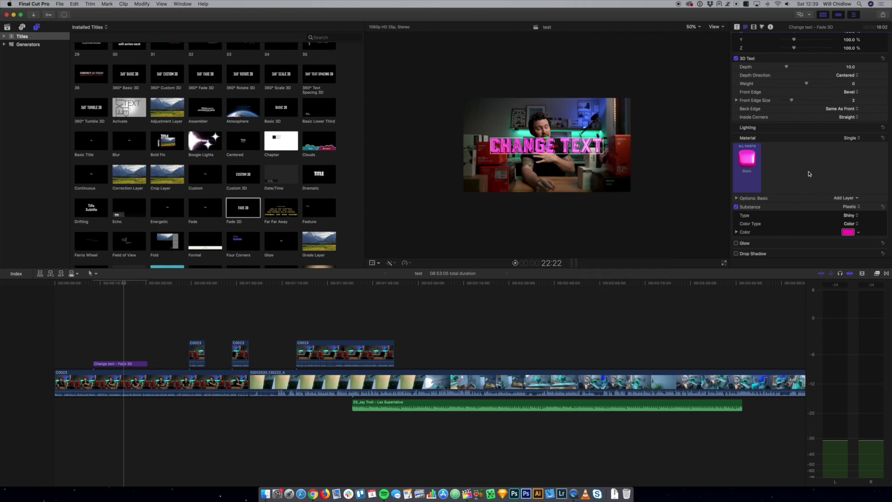
pyautogui.scroll(8, 841, 74)
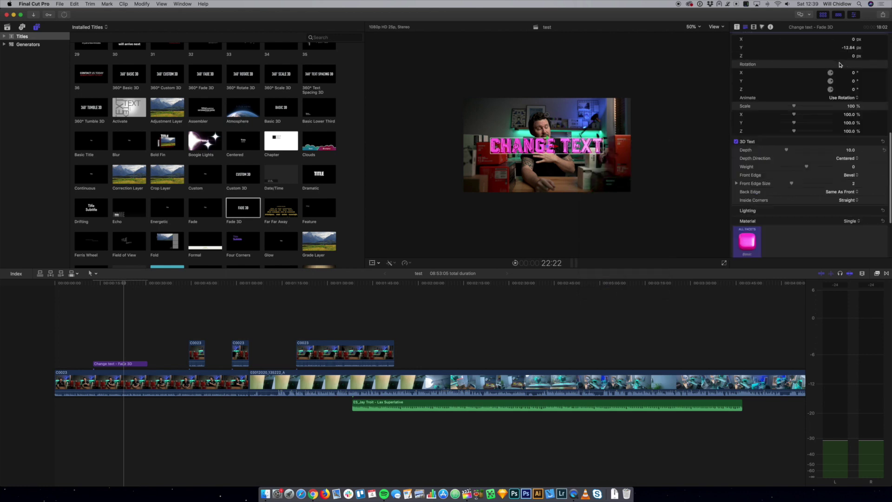
# Step: Set the title's Compositing Opacity to 58.57% and play back the pink title
pyautogui.click(754, 27)
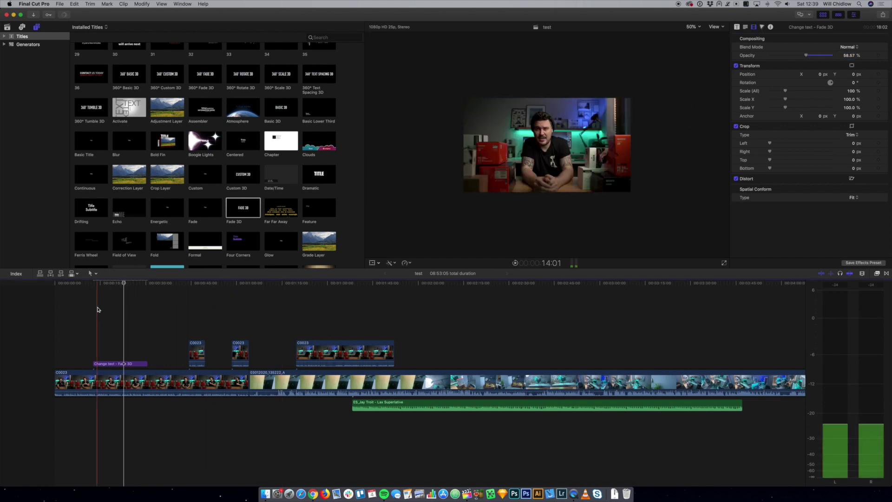
pyautogui.click(80, 309)
pyautogui.press('space')
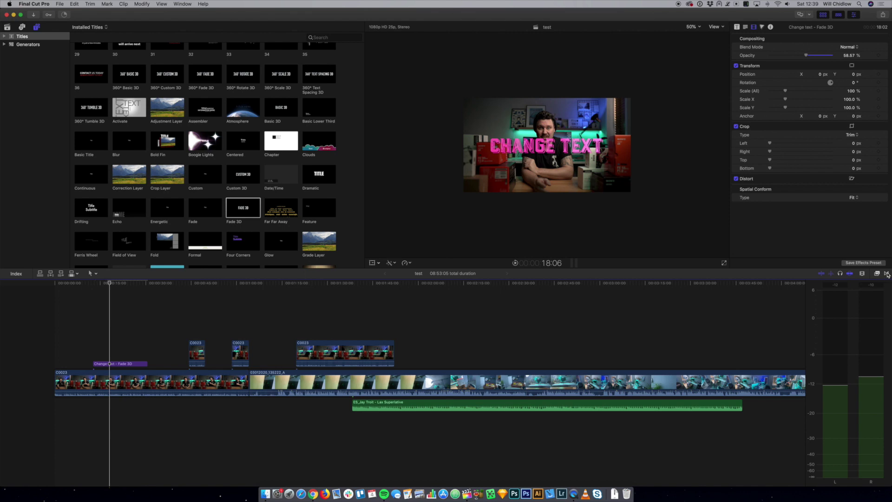
# Step: Browse to the Dissolves transitions, drag Cross Dissolve toward the timeline clips, and preview
pyautogui.click(886, 274)
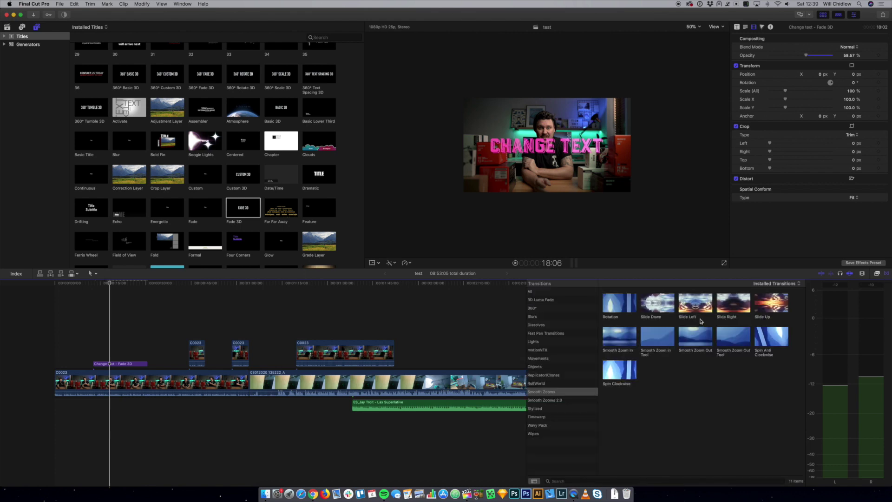
pyautogui.click(543, 300)
pyautogui.click(539, 308)
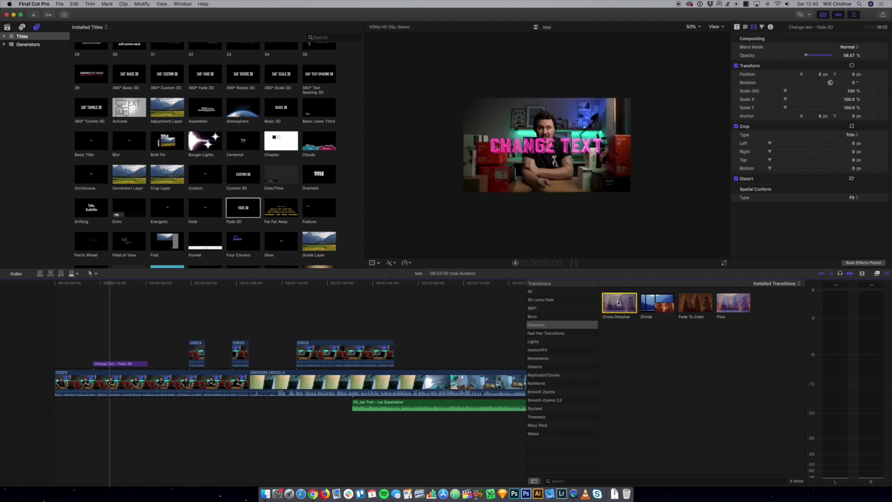
pyautogui.moveTo(618, 303); pyautogui.dragTo(194, 349)
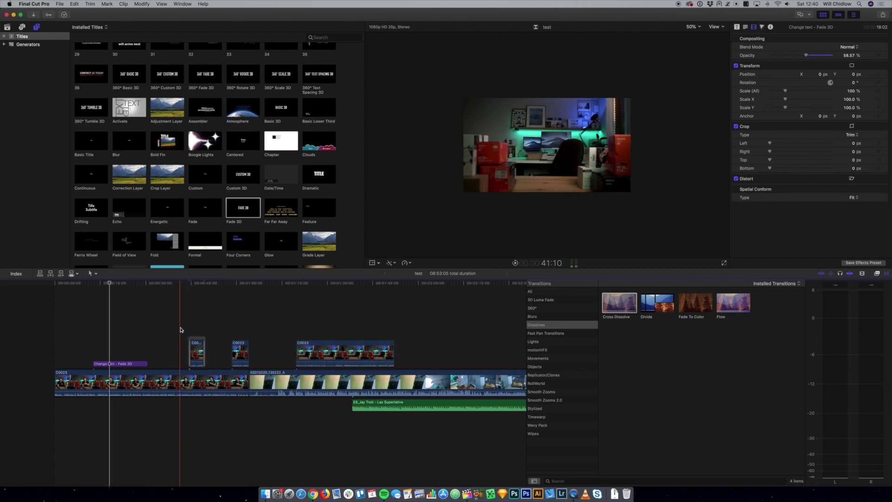
pyautogui.press('space')
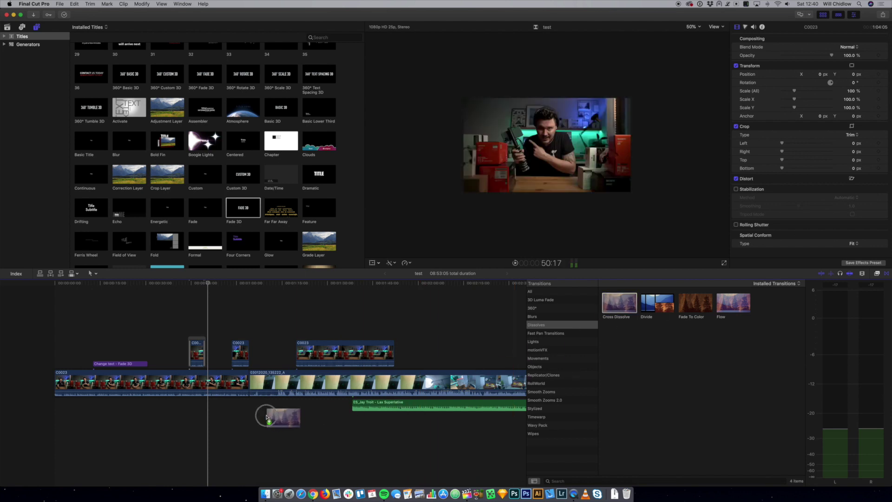
# Step: Drop Cross Dissolve between the two 03012020_135222_A storyline clips and zoom in on it
pyautogui.moveTo(267, 417); pyautogui.dragTo(358, 333)
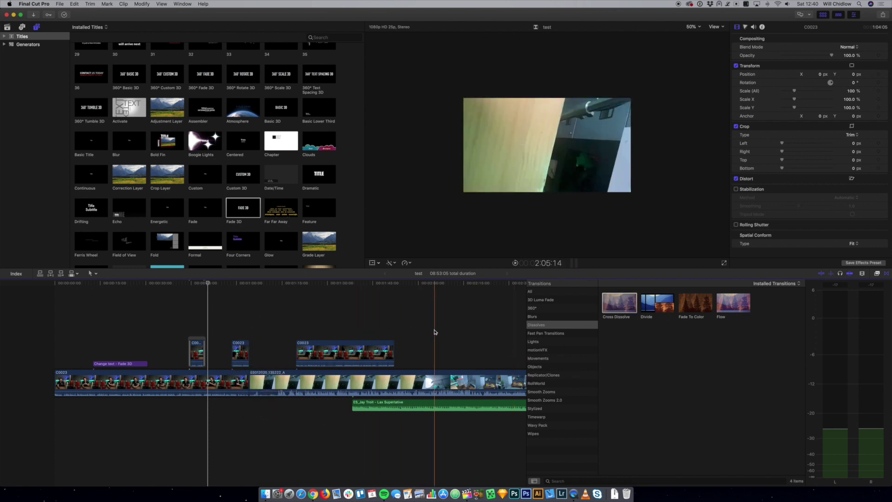
pyautogui.hscroll(5, 453, 332)
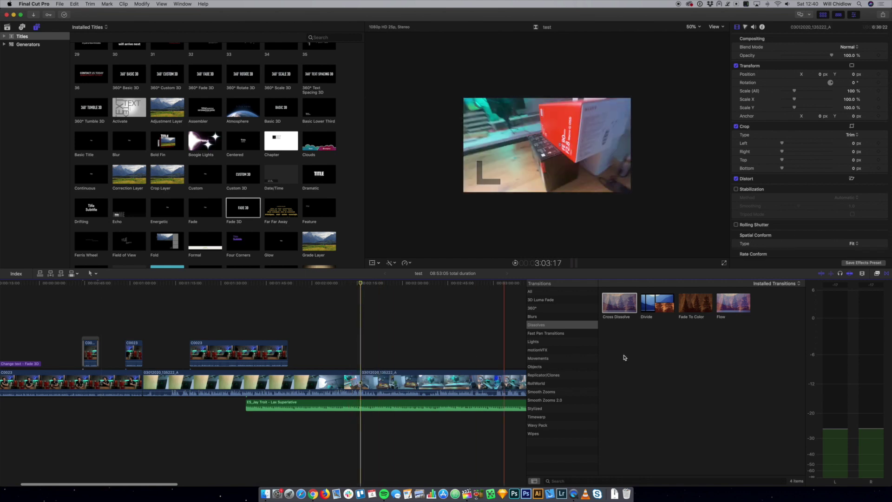
pyautogui.moveTo(611, 314); pyautogui.dragTo(362, 372)
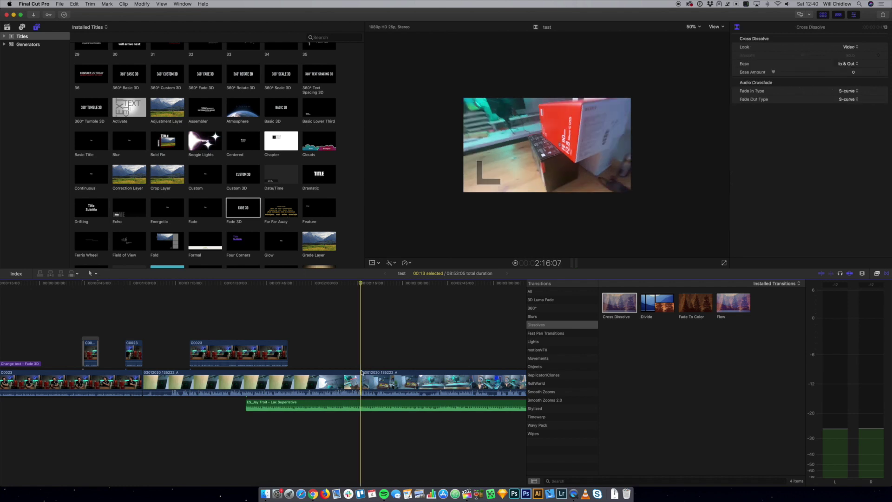
pyautogui.press('super+equal')
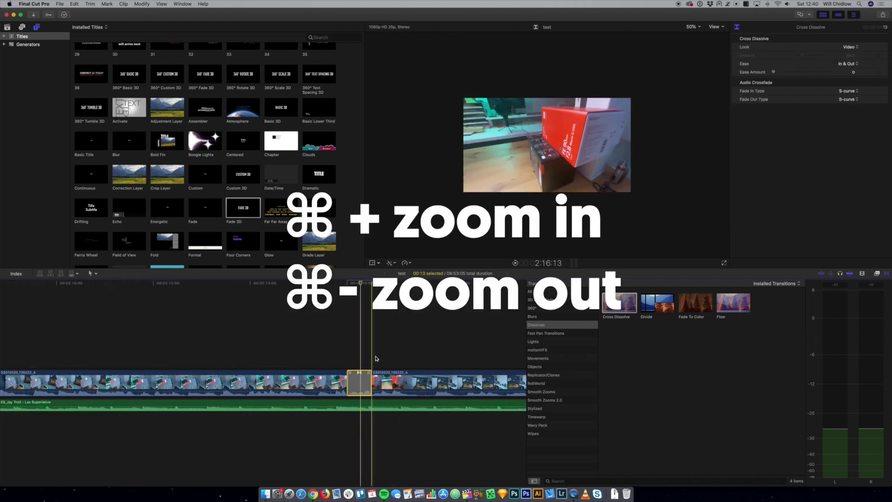
pyautogui.press('super+equal')
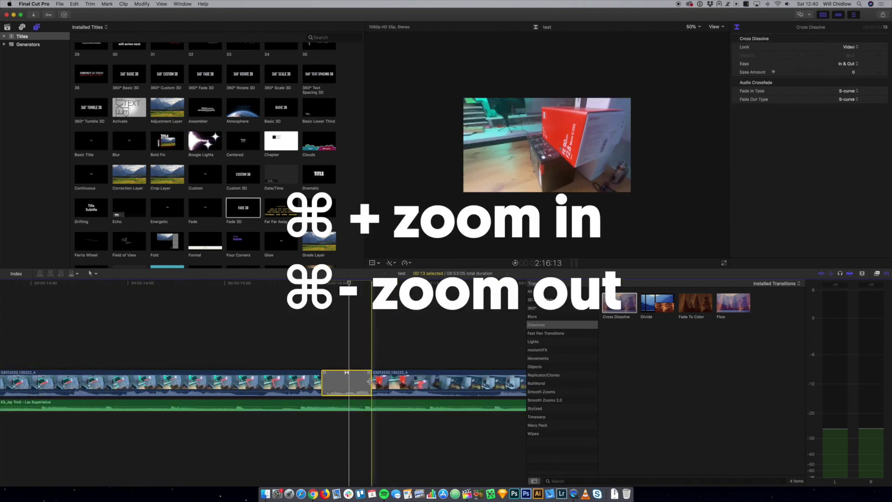
# Step: Adjust the Cross Dissolve's edges to about 2:02 and preview the blend
pyautogui.moveTo(369, 381); pyautogui.dragTo(449, 385)
pyautogui.press('space')
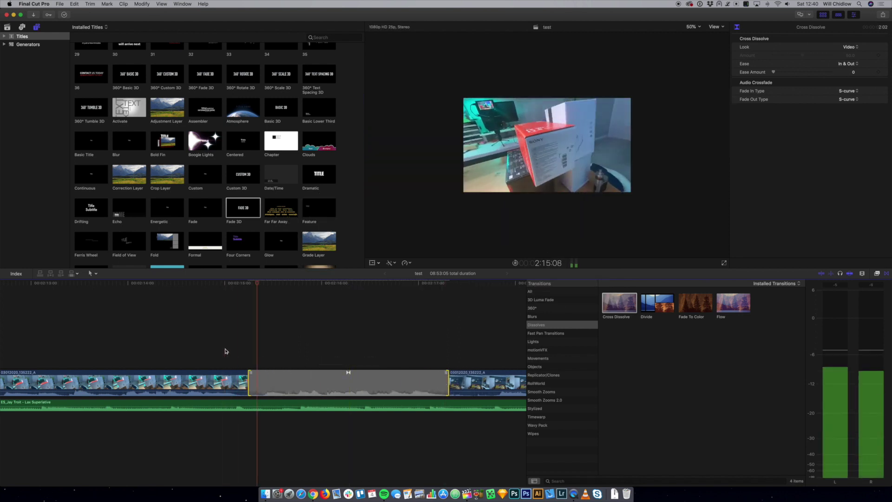
pyautogui.press('space')
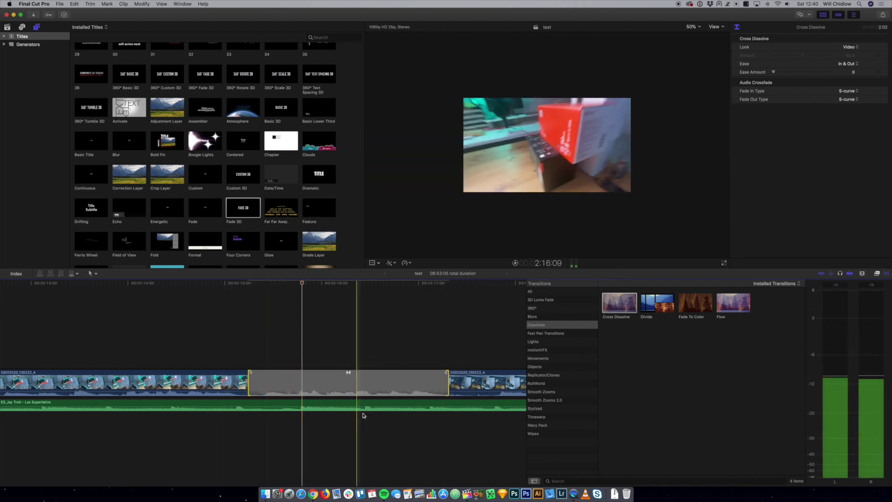
pyautogui.click(346, 357)
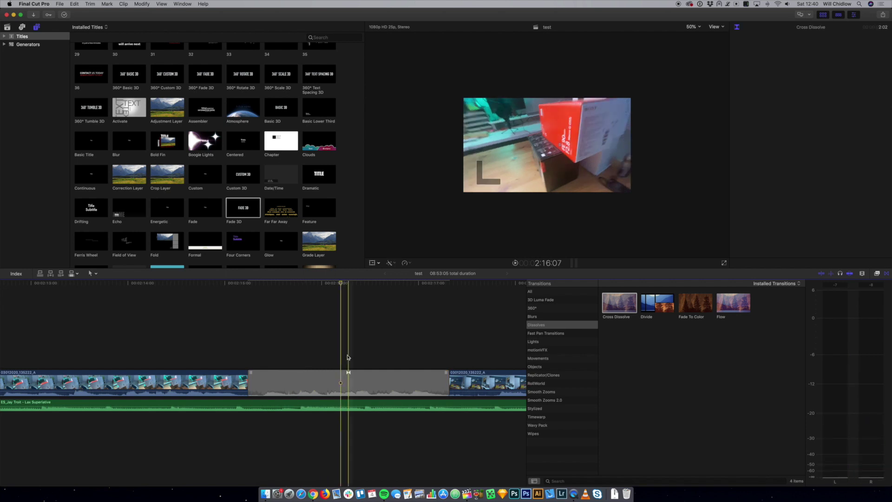
pyautogui.click(350, 382)
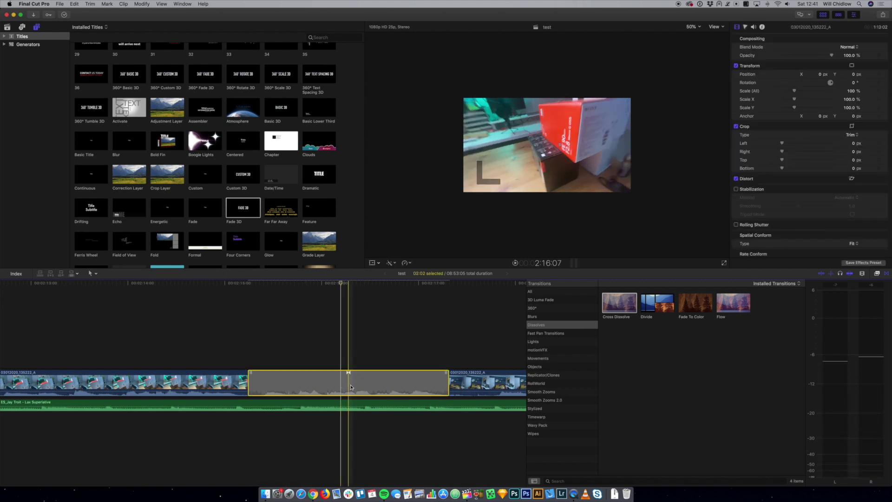
pyautogui.click(351, 387)
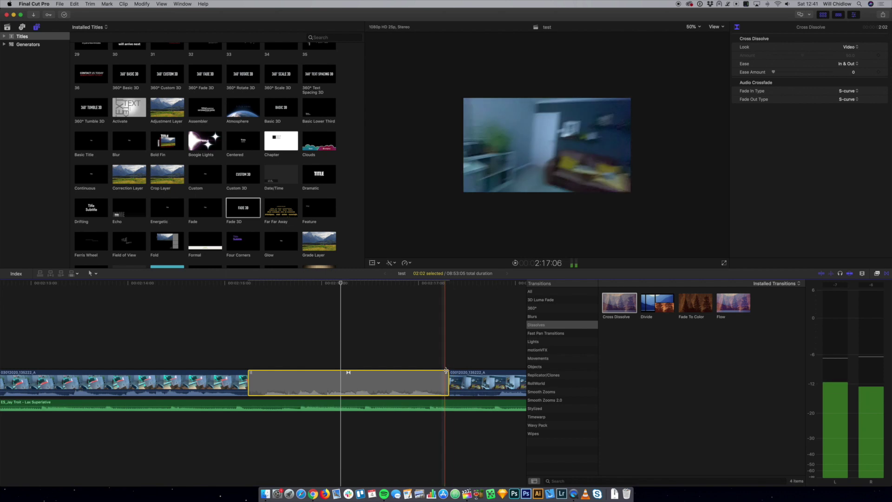
pyautogui.moveTo(446, 372); pyautogui.dragTo(375, 372)
pyautogui.moveTo(178, 372); pyautogui.dragTo(278, 373)
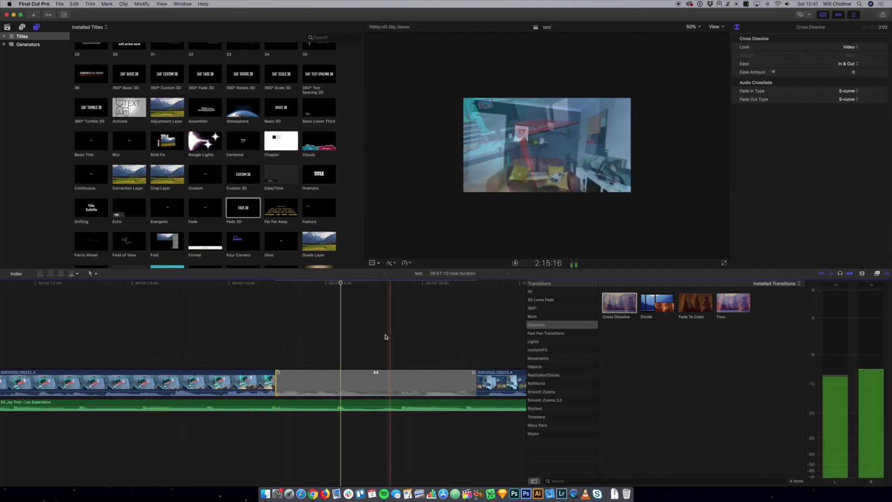
pyautogui.press('space')
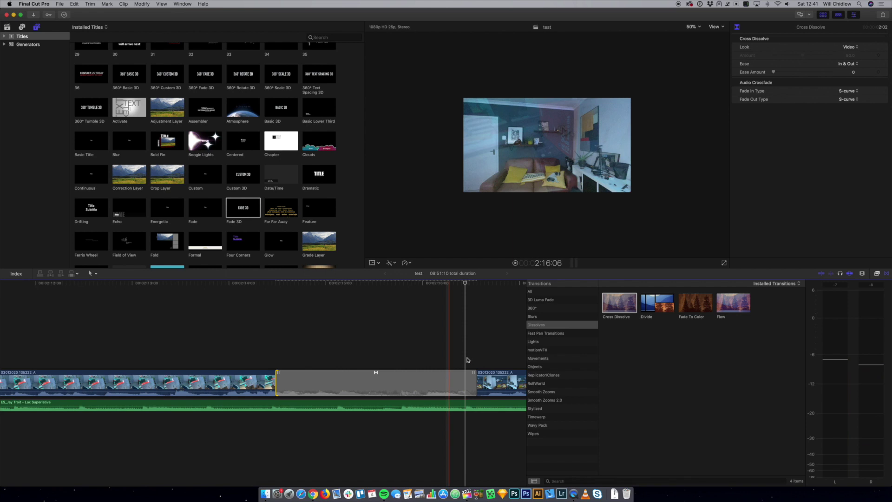
# Step: Apply Black & White (Amount 100.0) to the 03012020_135222_A clip after the dissolve and preview it
pyautogui.click(876, 274)
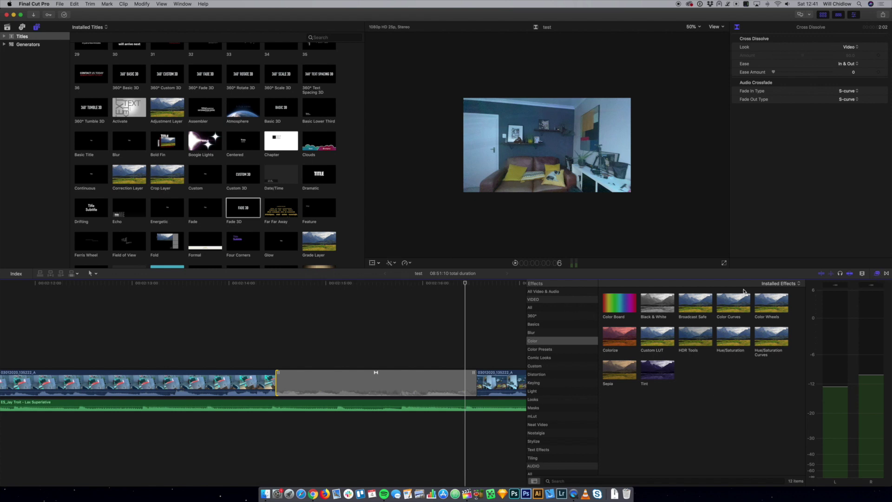
pyautogui.scroll(-5, 554, 318)
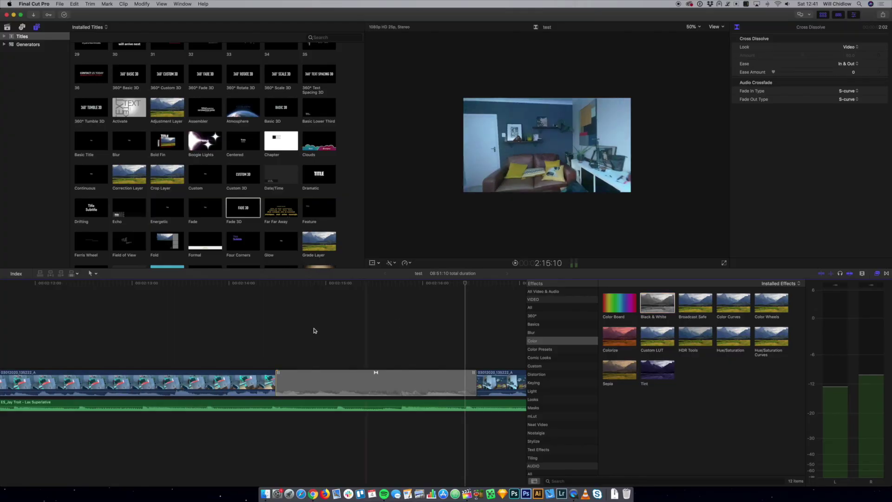
pyautogui.hscroll(3, 355, 330)
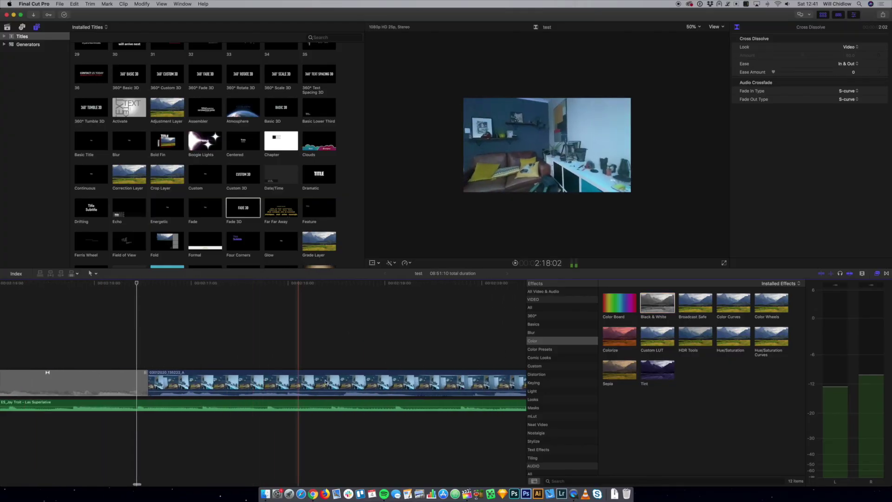
pyautogui.hscroll(-3, 302, 372)
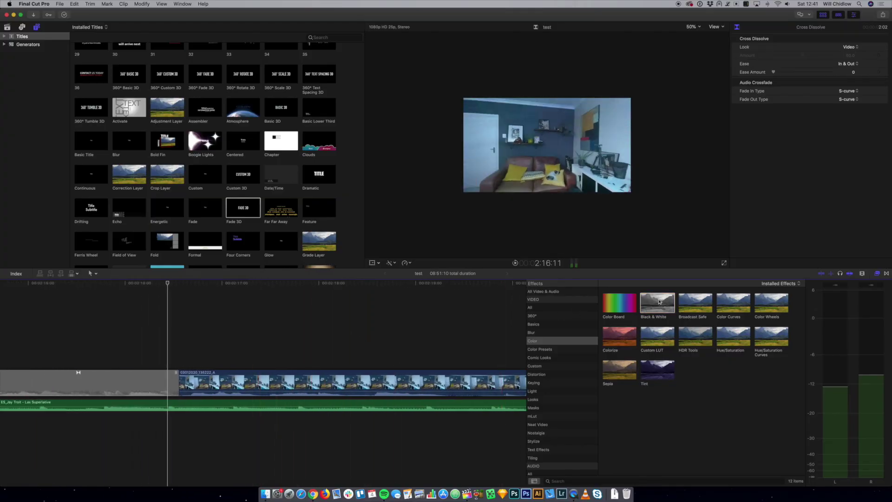
pyautogui.moveTo(661, 302); pyautogui.dragTo(354, 386)
pyautogui.press('space')
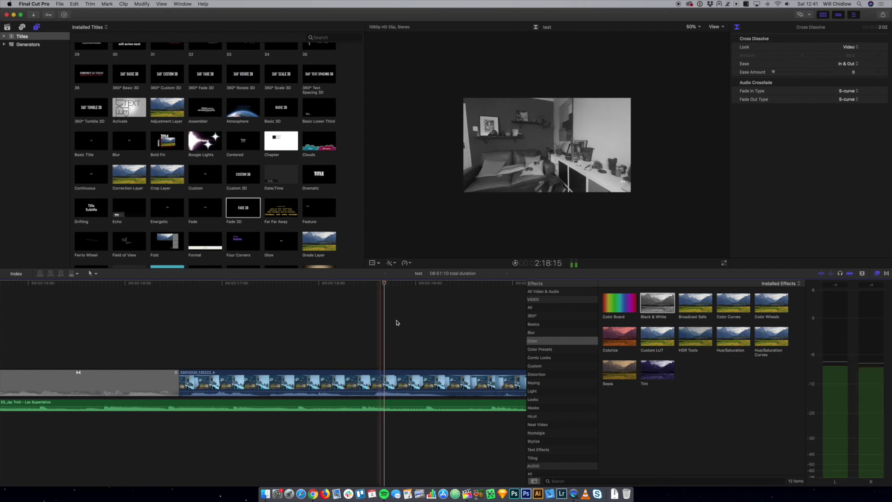
pyautogui.click(559, 366)
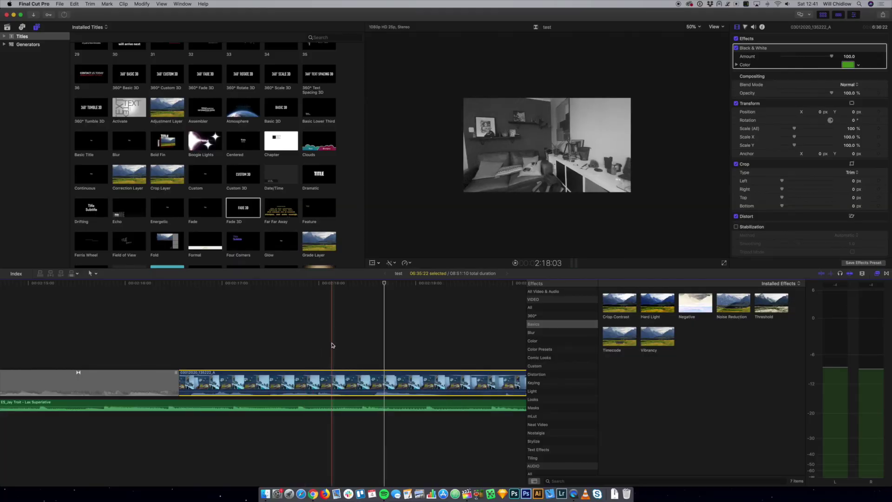
pyautogui.hscroll(-3, 333, 345)
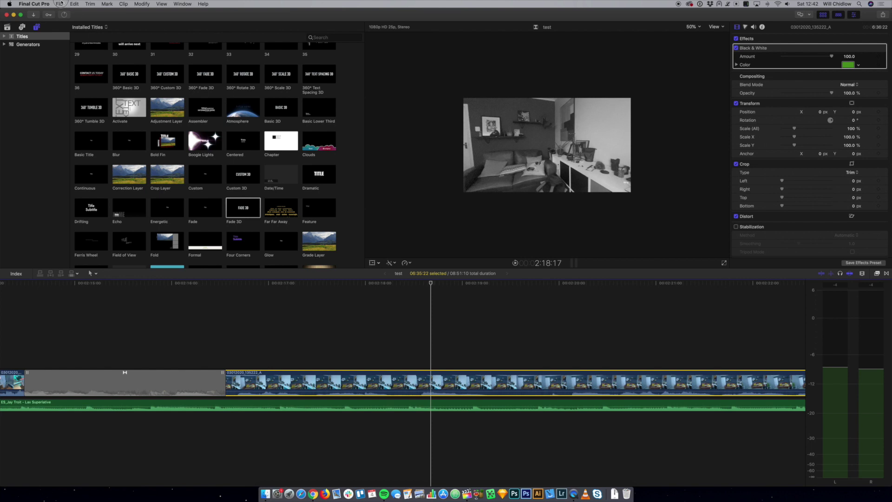
# Step: Open the Master File (default) share dialog for the test project: 1920 x 1080, 25 fps, .mov
pyautogui.click(61, 4)
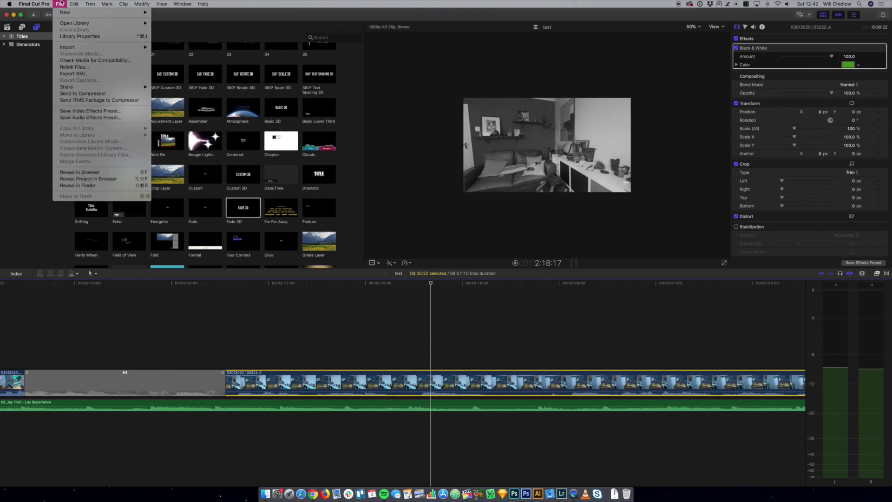
pyautogui.moveTo(119, 87)
pyautogui.moveTo(81, 89)
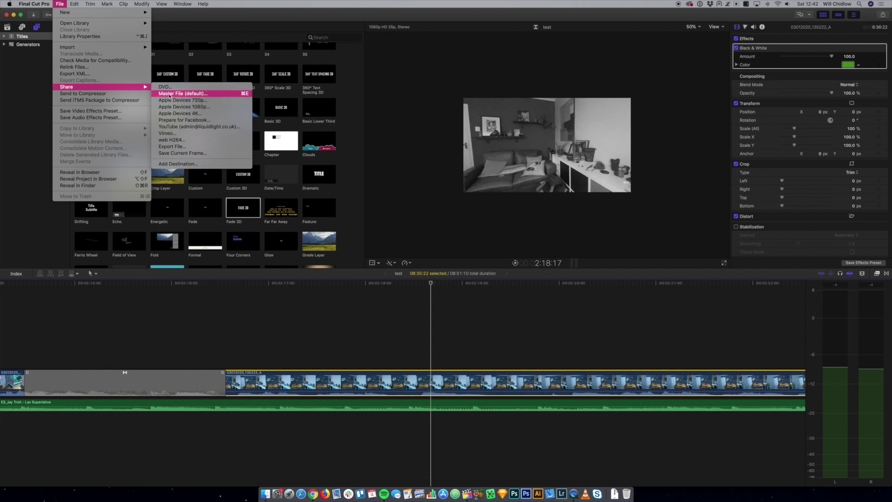
pyautogui.click(170, 94)
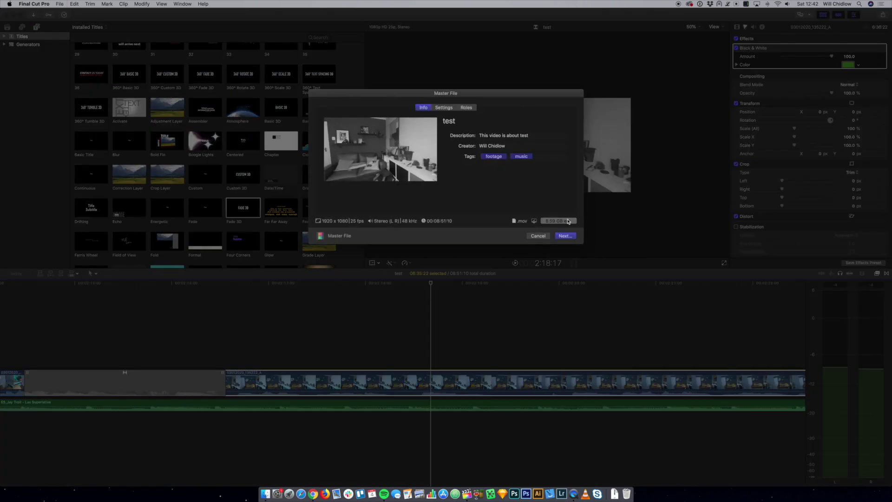
# Step: Title the Master File export 'proper name', then cancel out of the Save As sheet
pyautogui.click(449, 120)
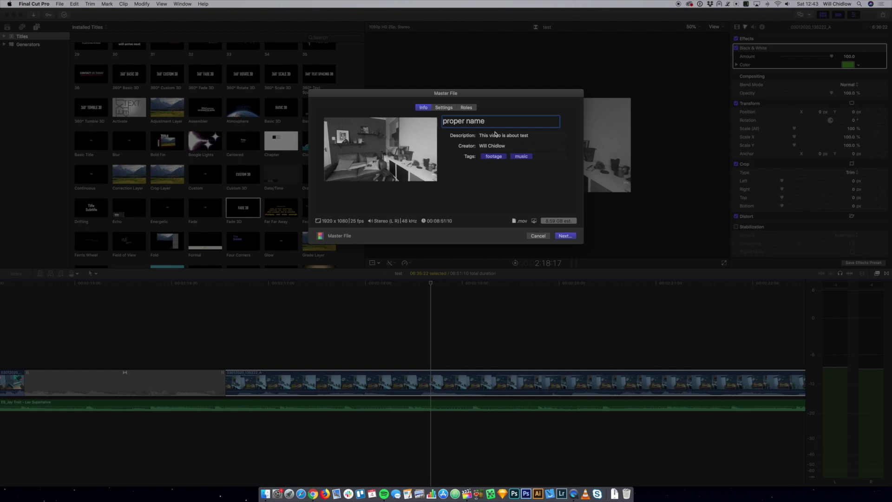
pyautogui.click(565, 236)
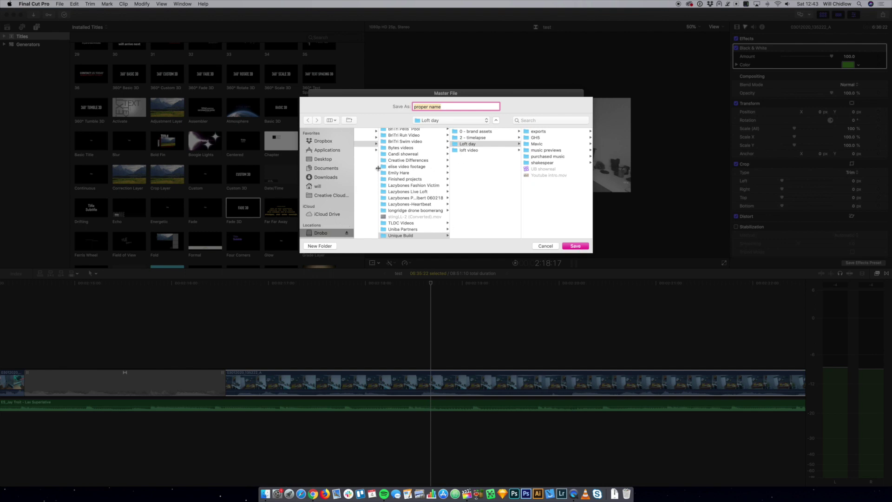
pyautogui.scroll(-3, 378, 169)
pyautogui.click(544, 246)
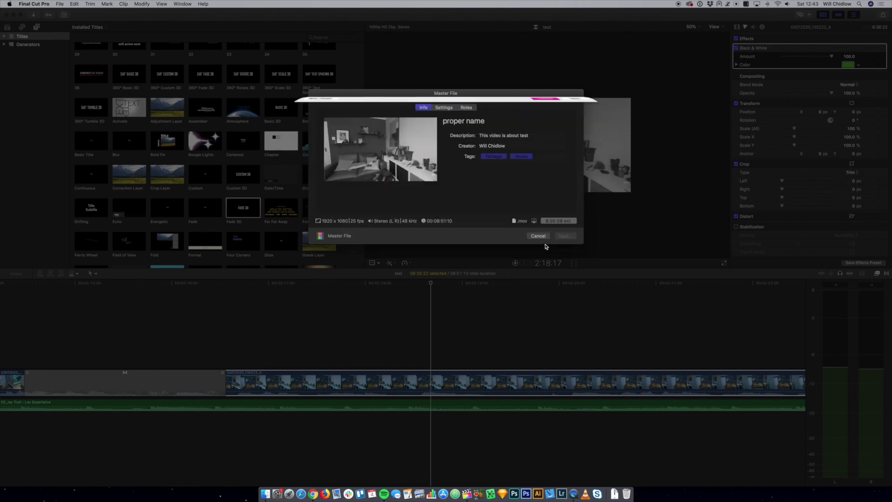